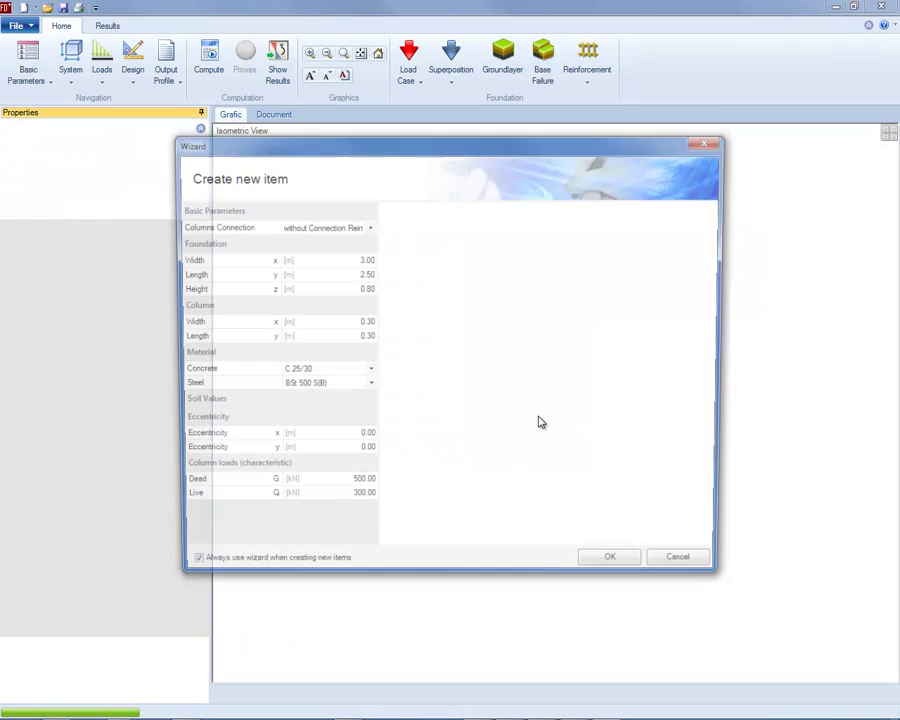
Choose a sleeved column connection and set the footing width and length to 2.00 m.
click(362, 228)
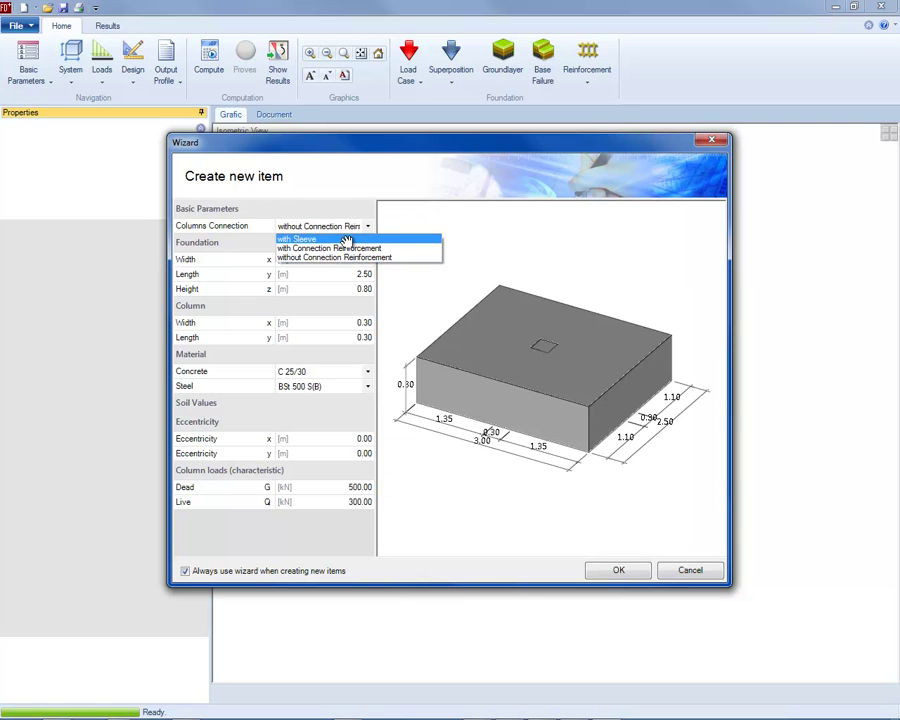
click(345, 236)
click(365, 260)
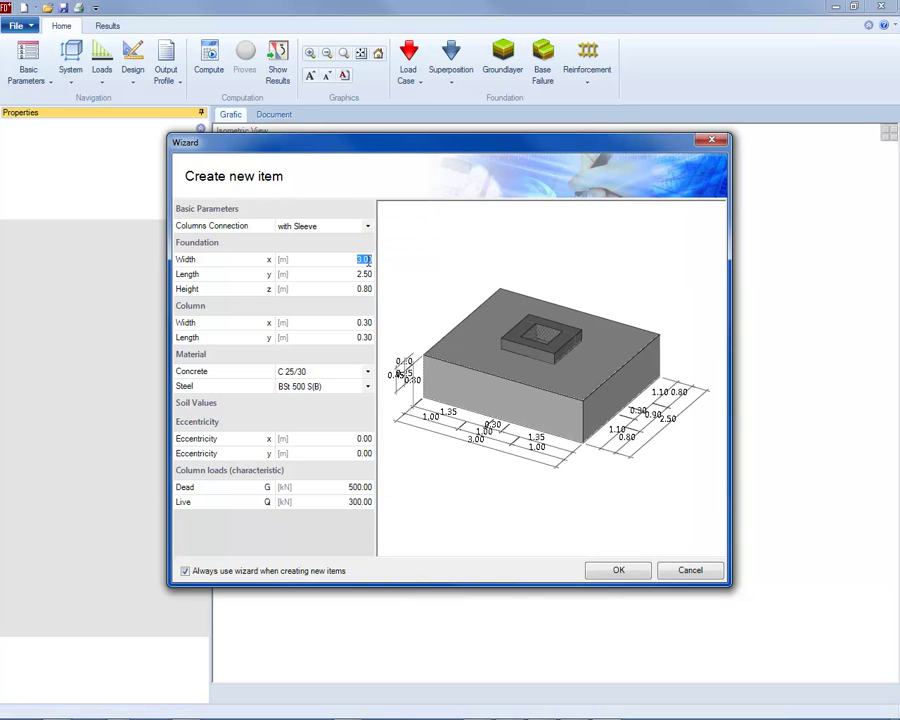
text(2)
key(Tab)
text(2)
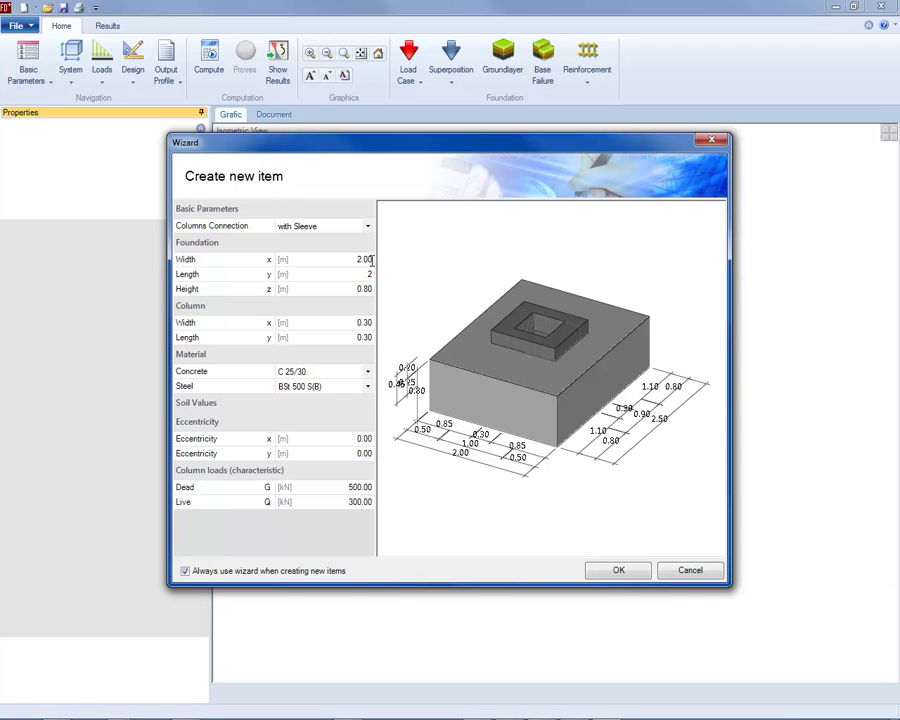
key(Tab)
Set the footing height to 0.50 m and the column to 0.50 × 0.50 m.
key(BackSpace)
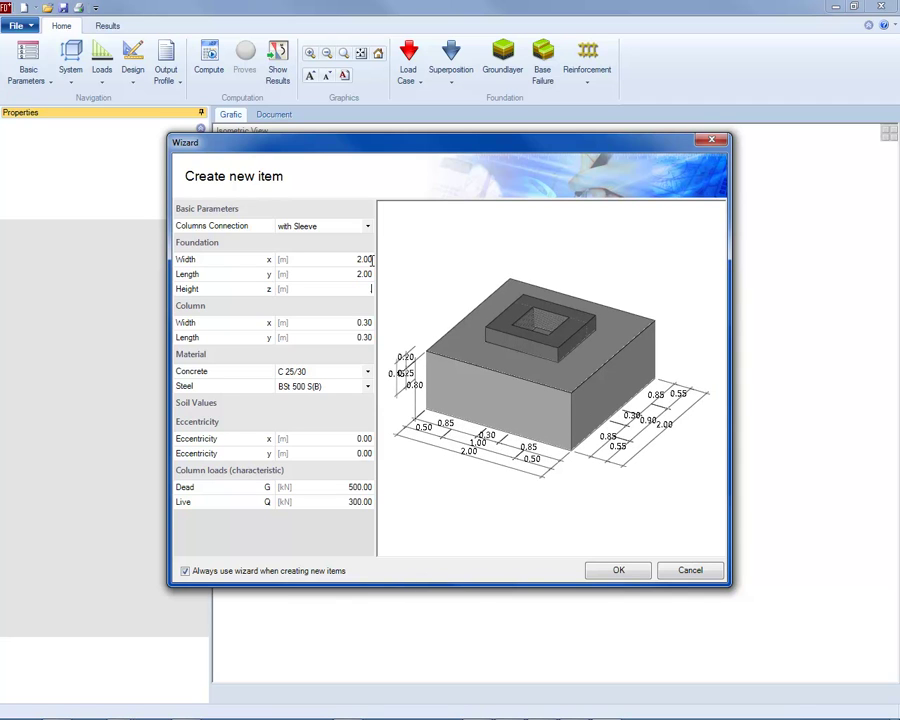
key(Tab)
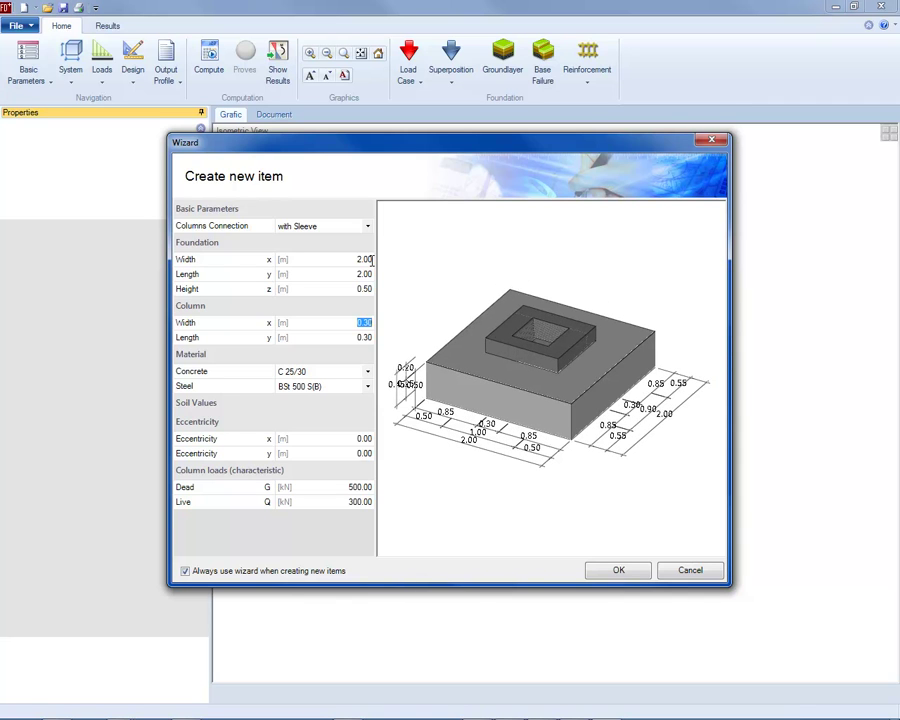
key(BackSpace)
key(Tab)
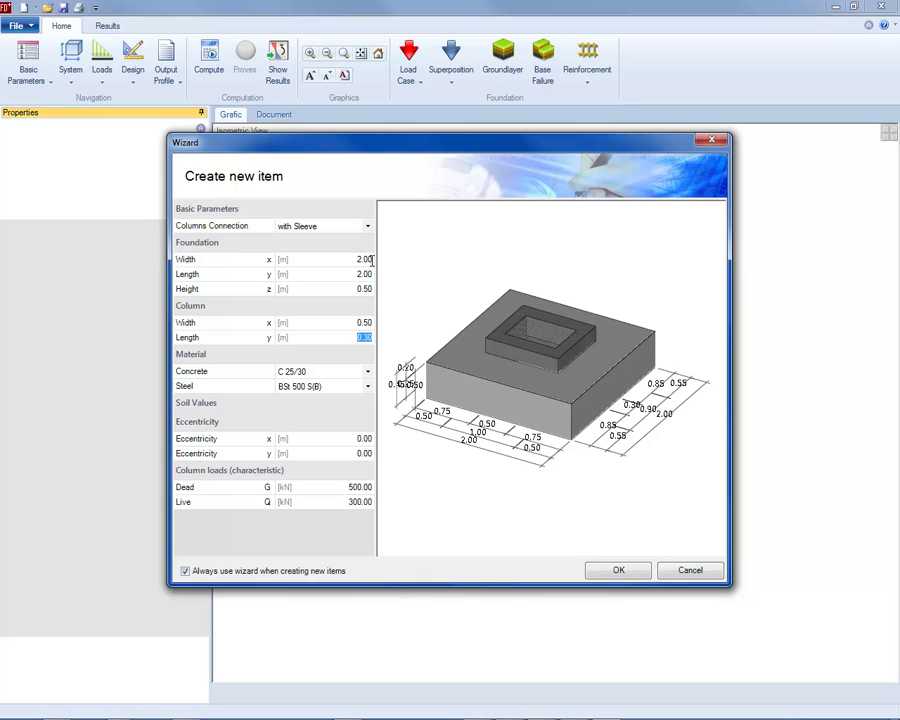
key(BackSpace)
text(0.5)
key(Tab)
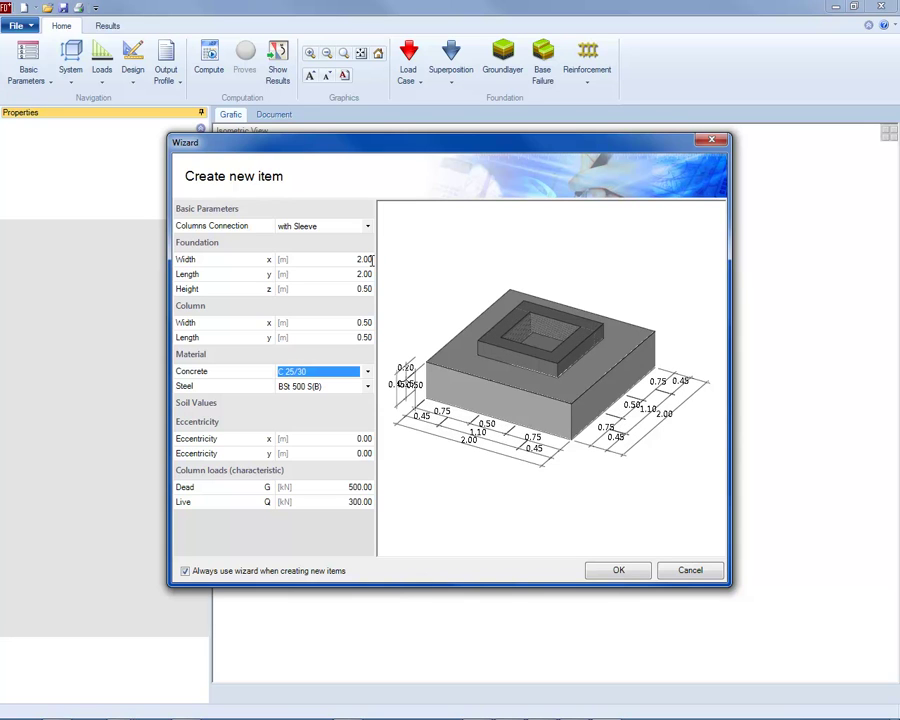
Keep C 25/30 concrete and BSt 500 S(B) steel for the footing.
click(368, 372)
click(369, 373)
click(368, 387)
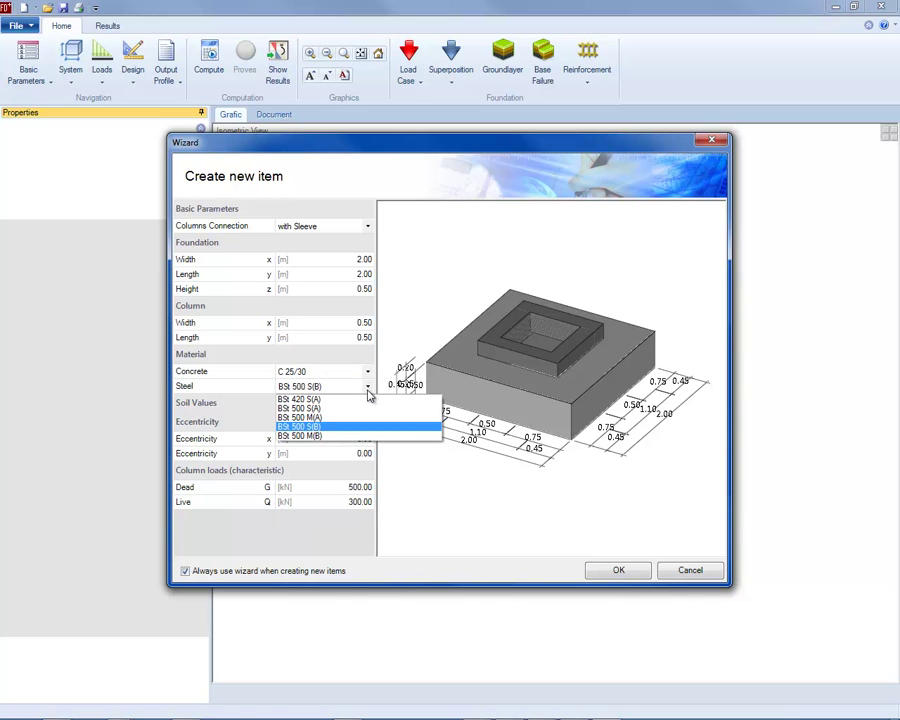
click(368, 392)
Return x eccentricity to 0.00 after trying 0.10, and enter a 1000 kN dead load.
key(Tab)
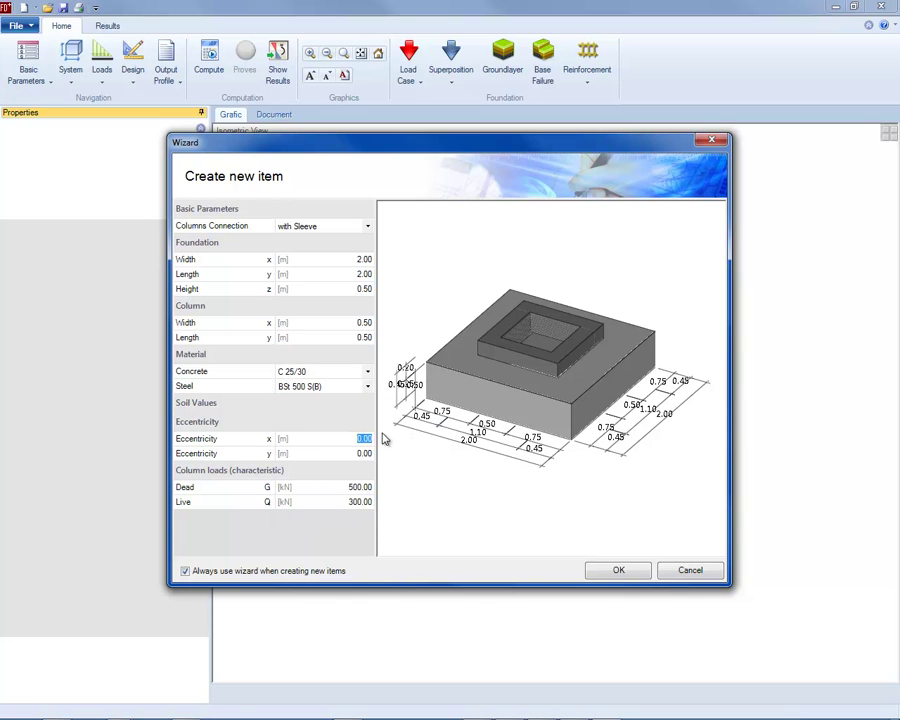
key(BackSpace)
text(.1)
key(Tab)
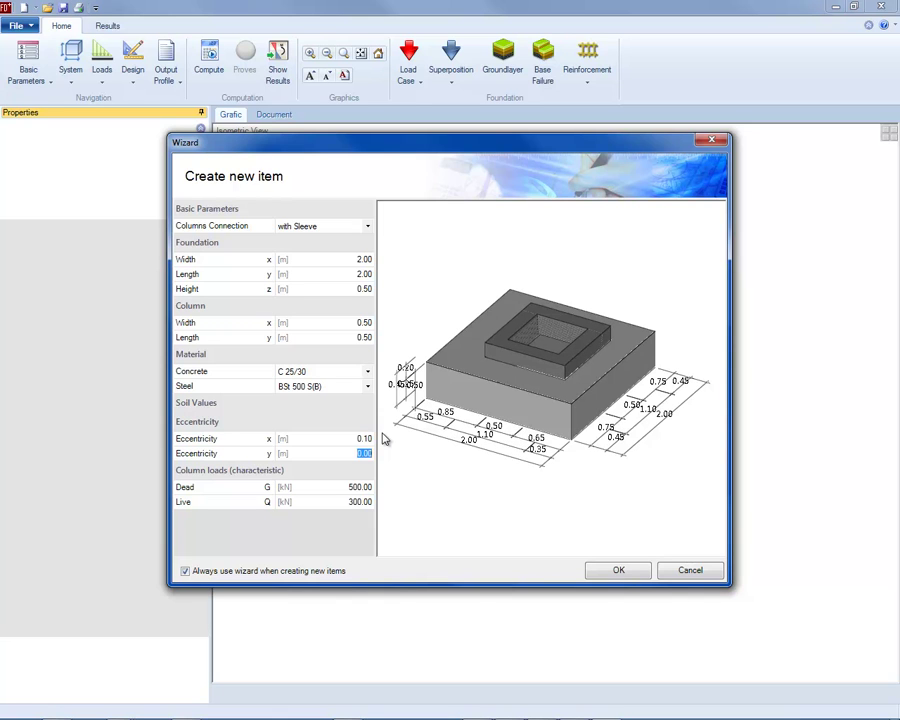
click(368, 440)
text(0)
key(Tab)
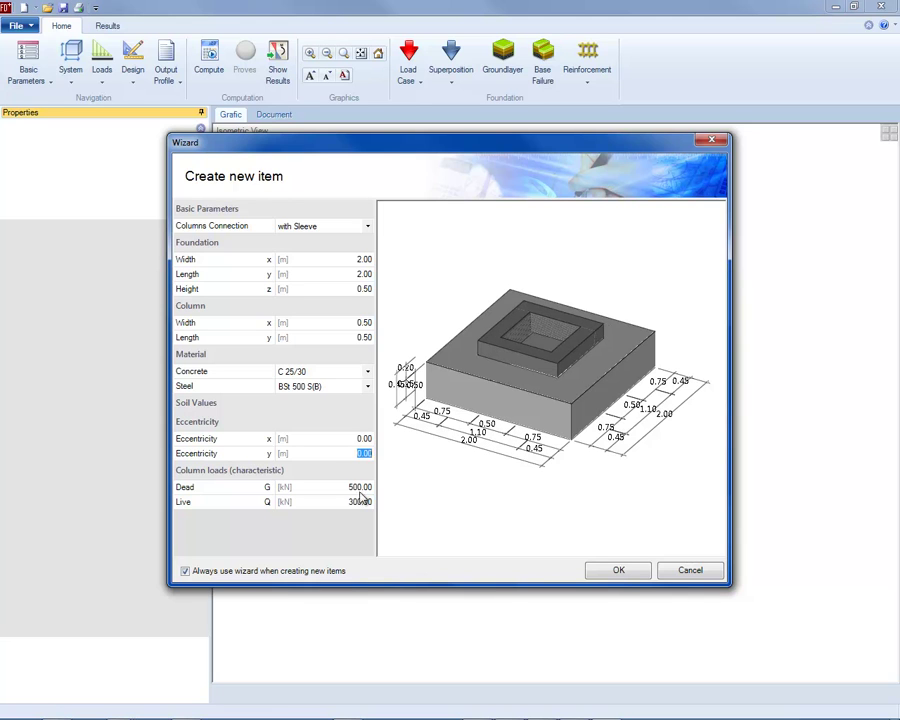
key(Tab)
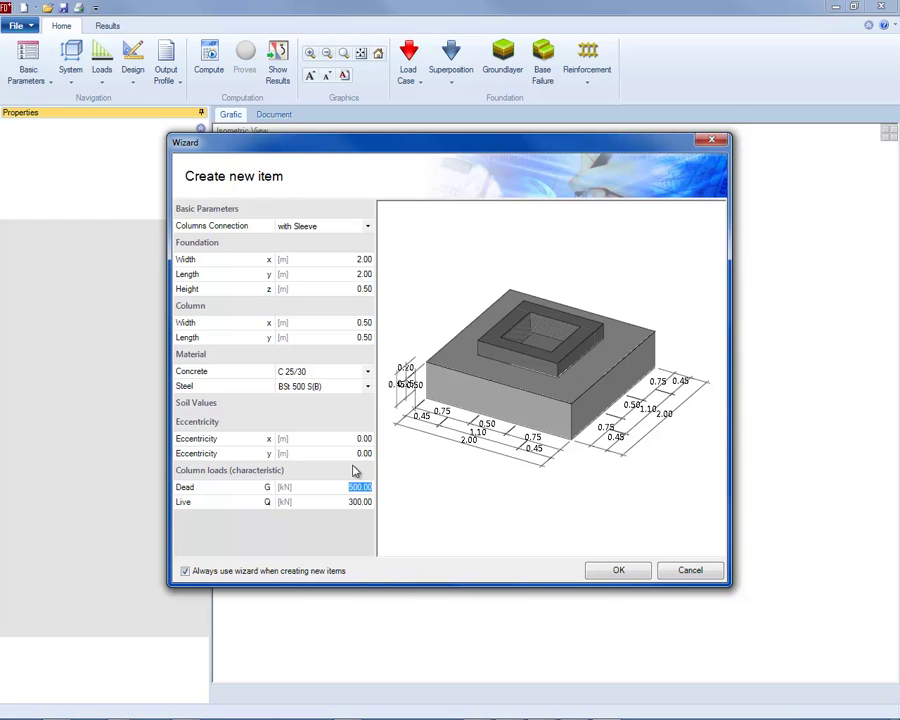
text(1)
Create the footing with characteristic calculation, DIN EN 1992:2012 design and simple reinforcement definition.
click(618, 571)
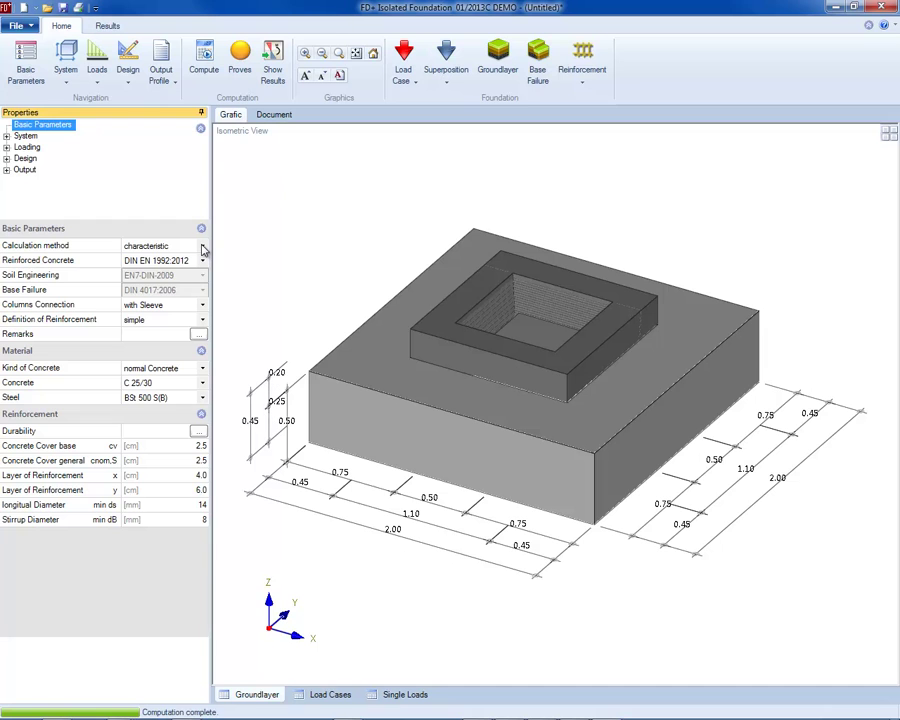
click(202, 246)
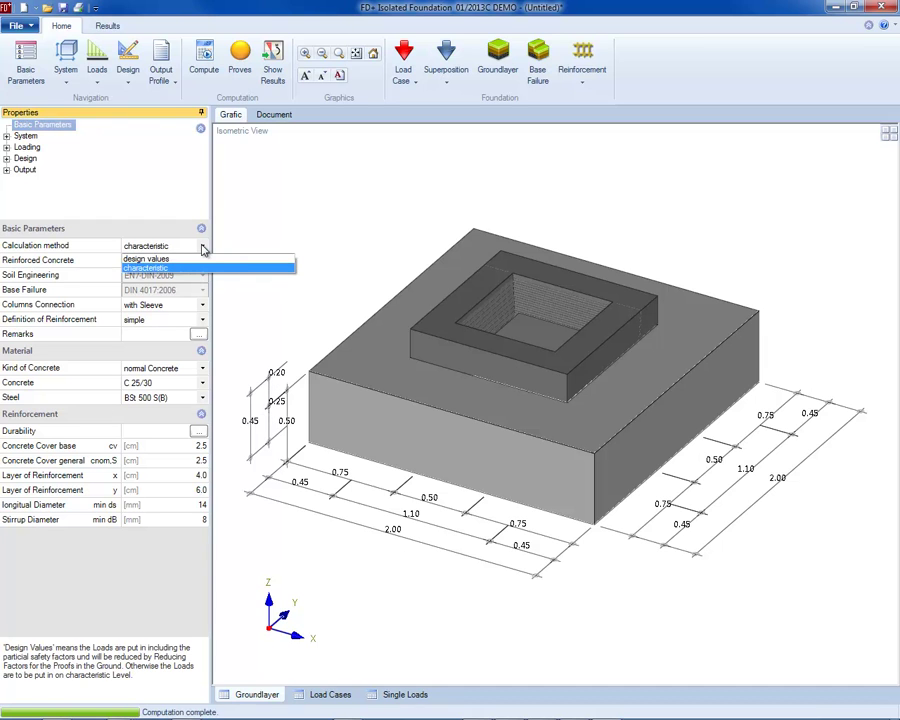
click(202, 248)
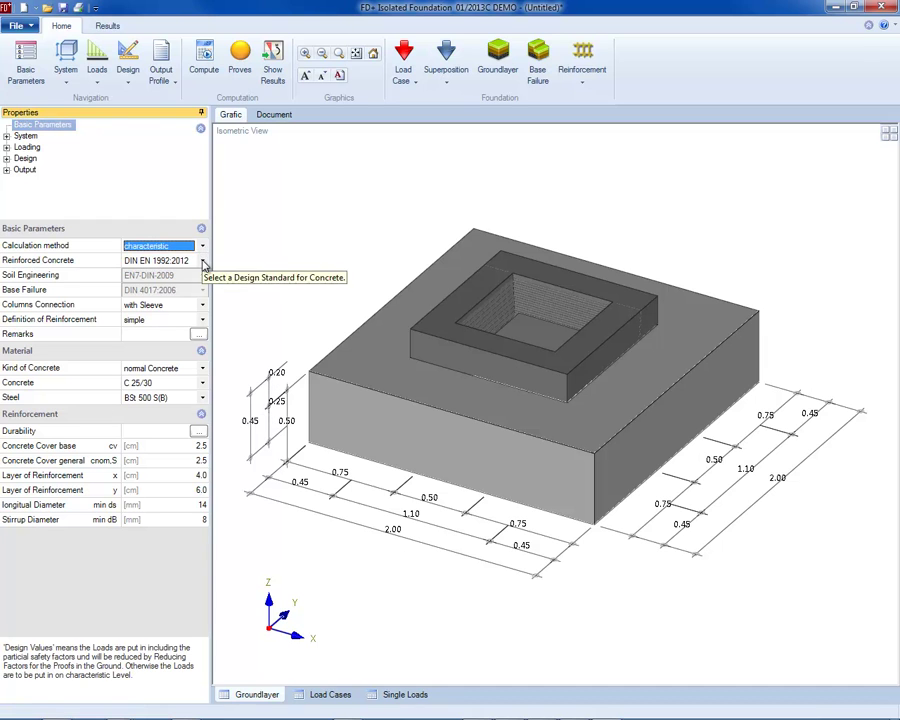
click(203, 261)
click(182, 274)
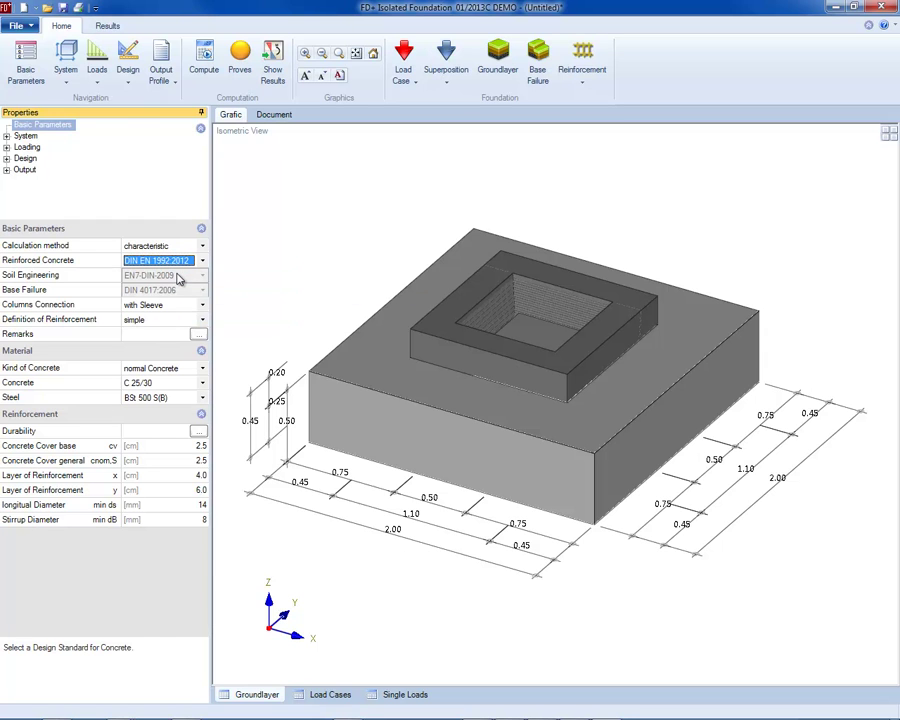
click(204, 320)
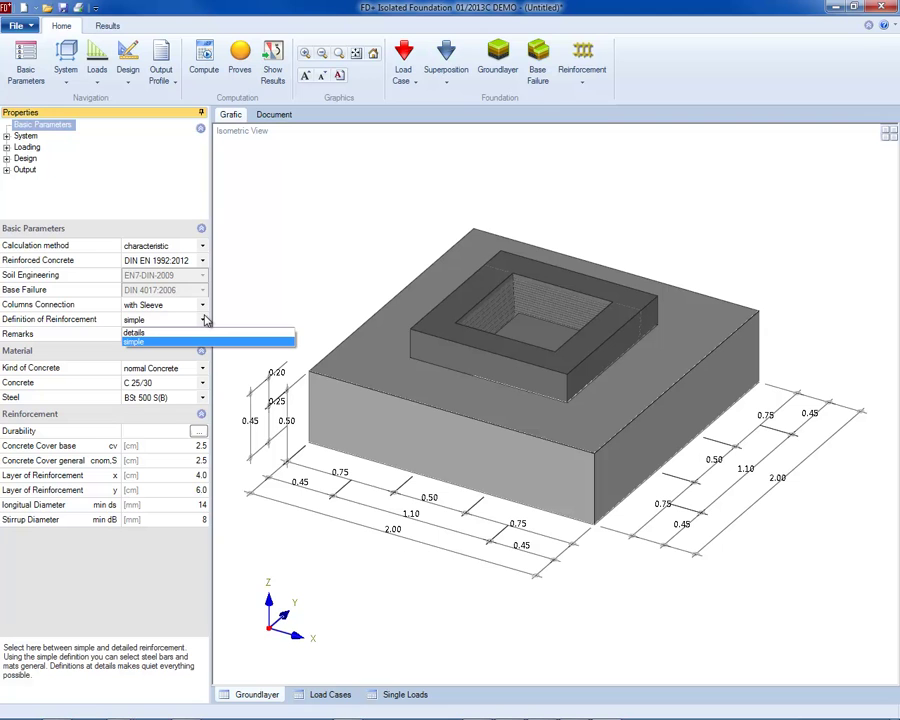
click(204, 320)
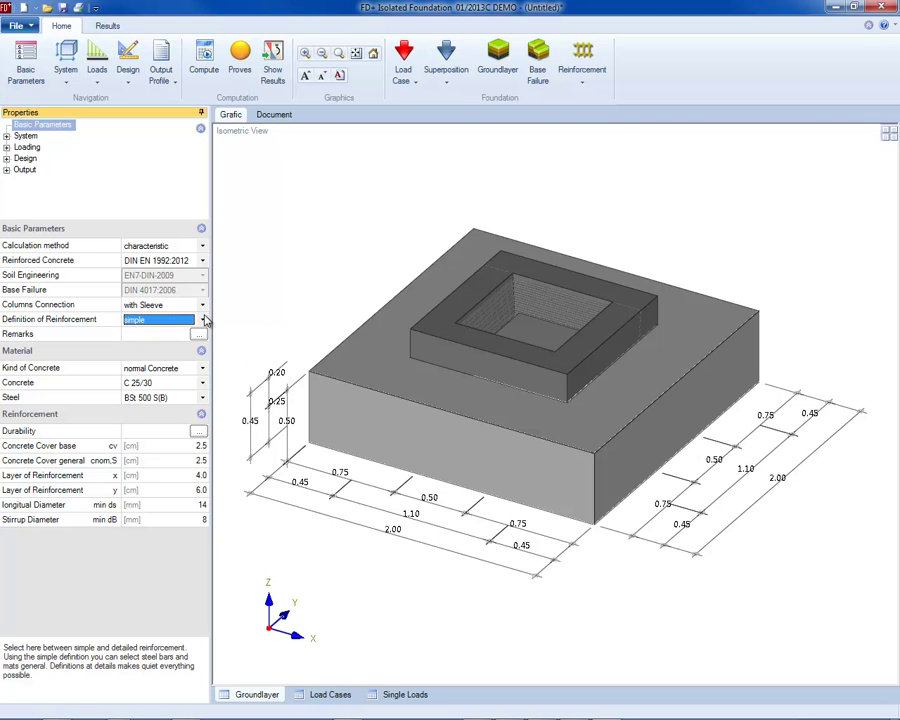
click(199, 431)
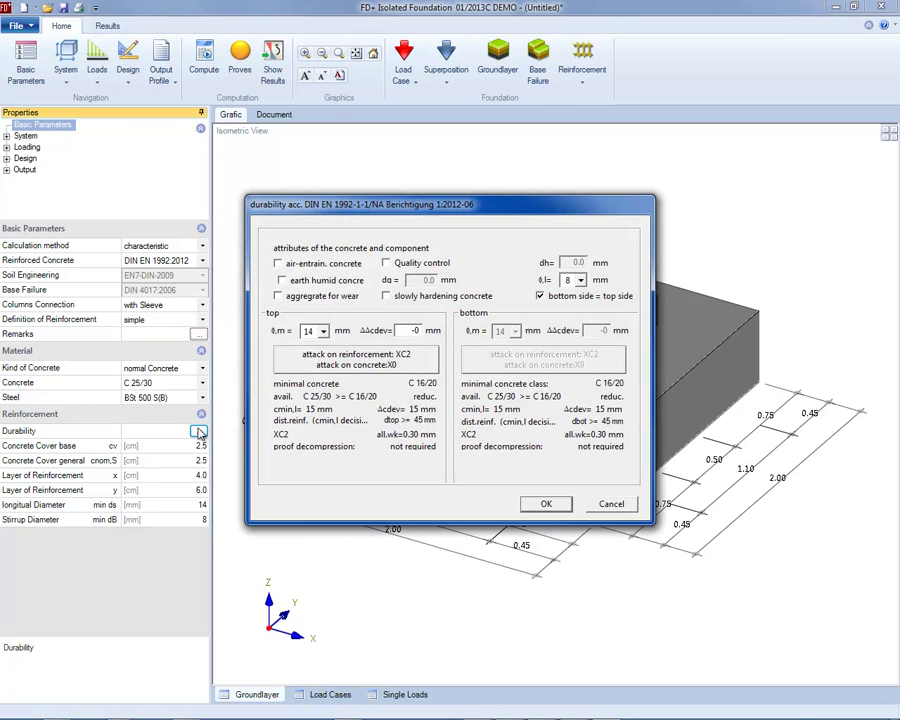
Accept the durability check and its raise of base and general concrete cover to 3.0 cm.
click(547, 505)
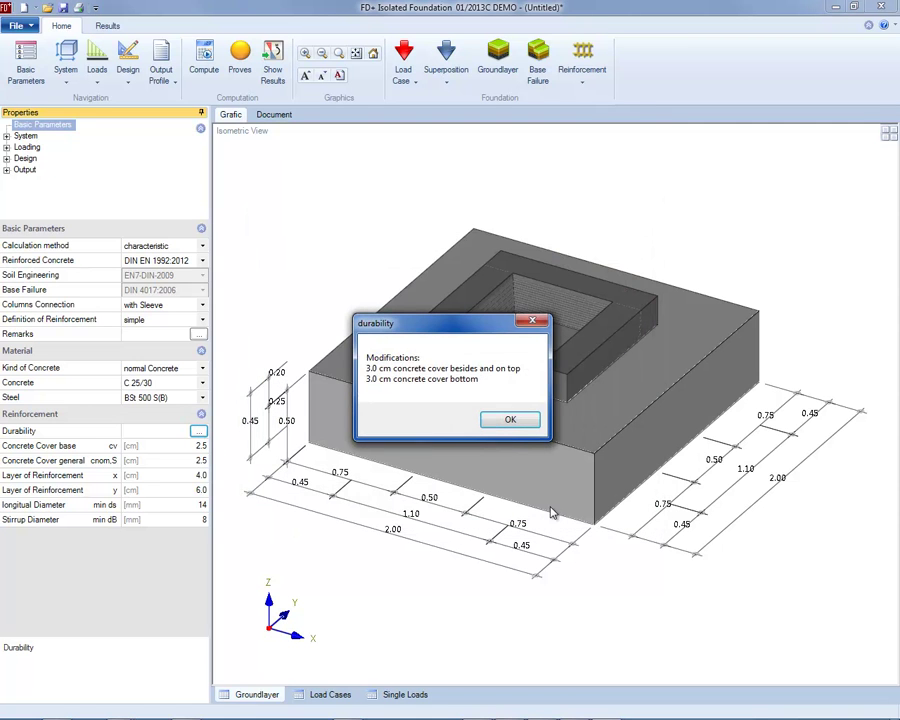
click(512, 421)
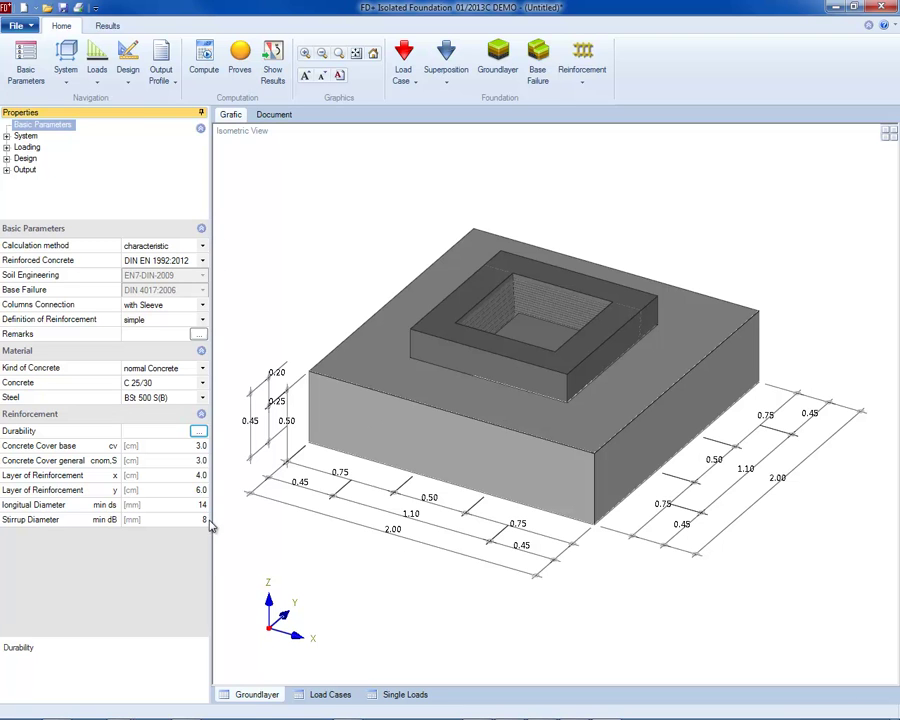
Set the sleeve's anchoring depth to 1.00 m and its height to 1.00 m.
click(6, 137)
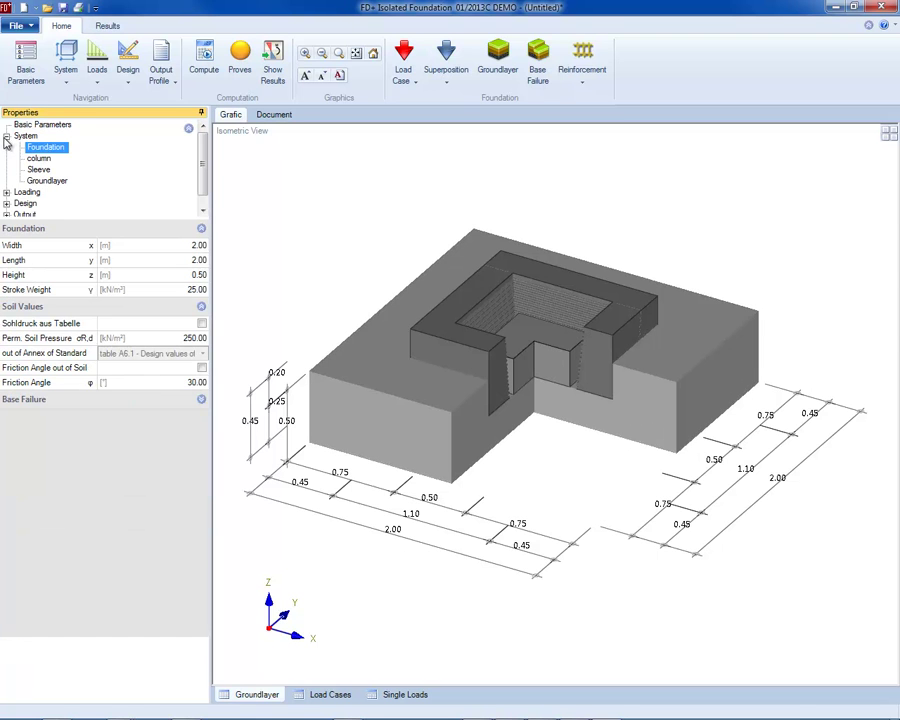
click(38, 170)
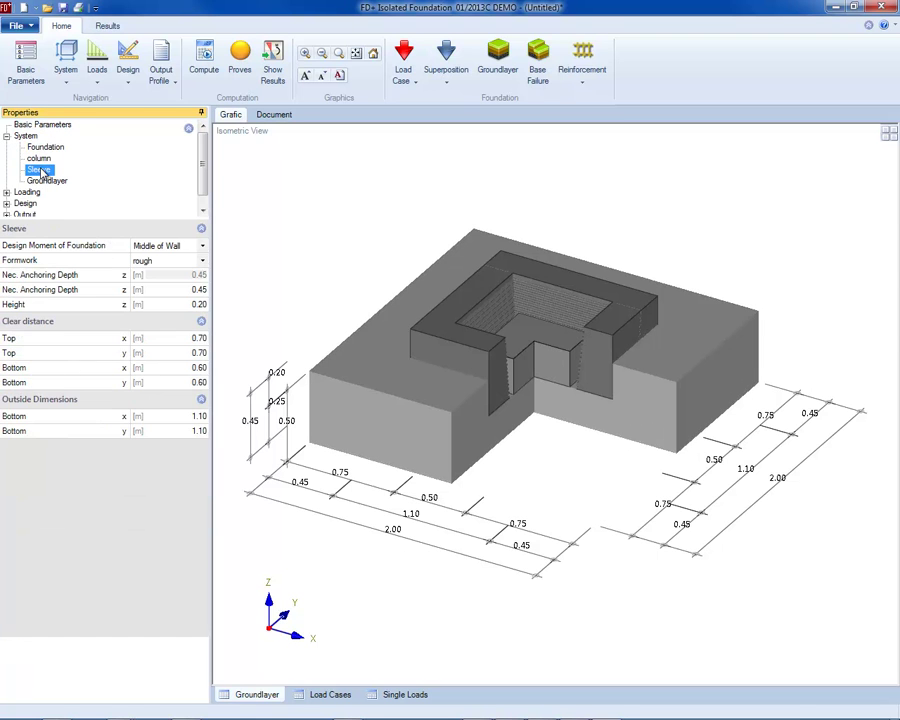
click(205, 289)
double_click(205, 289)
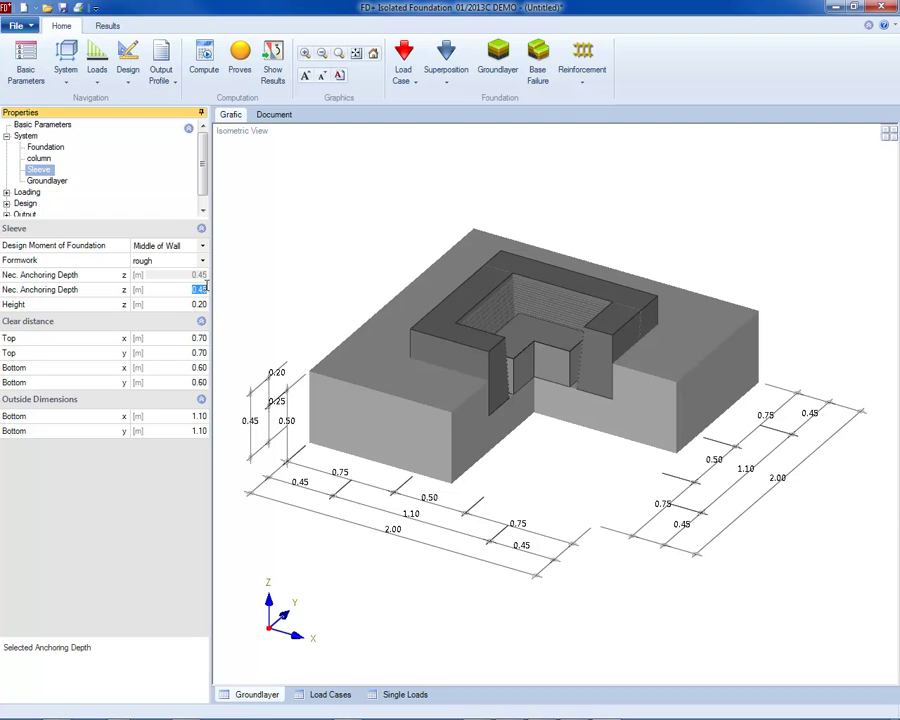
text(1)
key(Tab)
text(1)
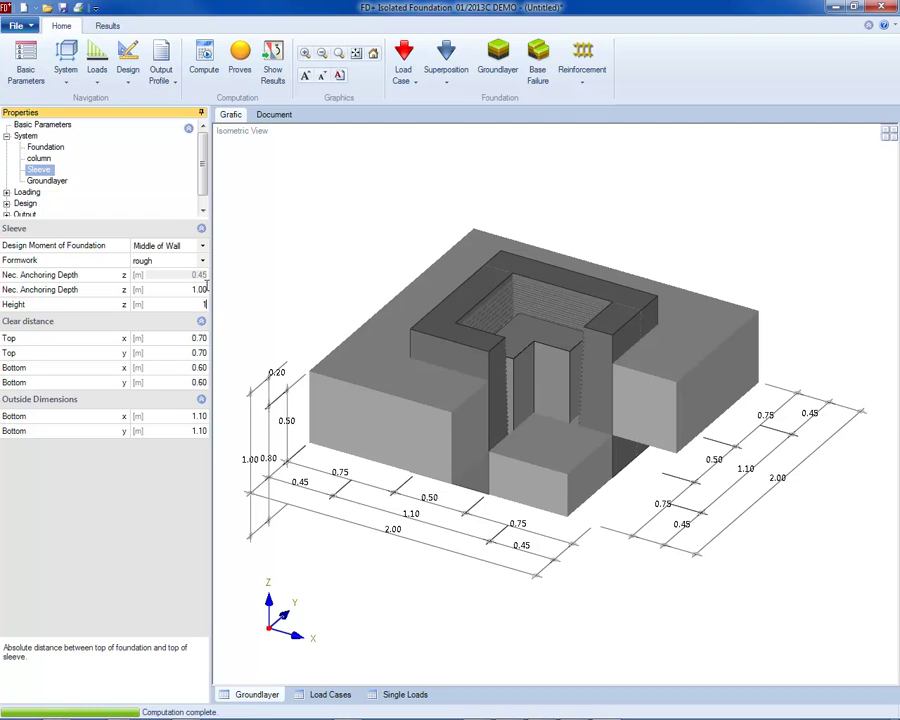
key(Tab)
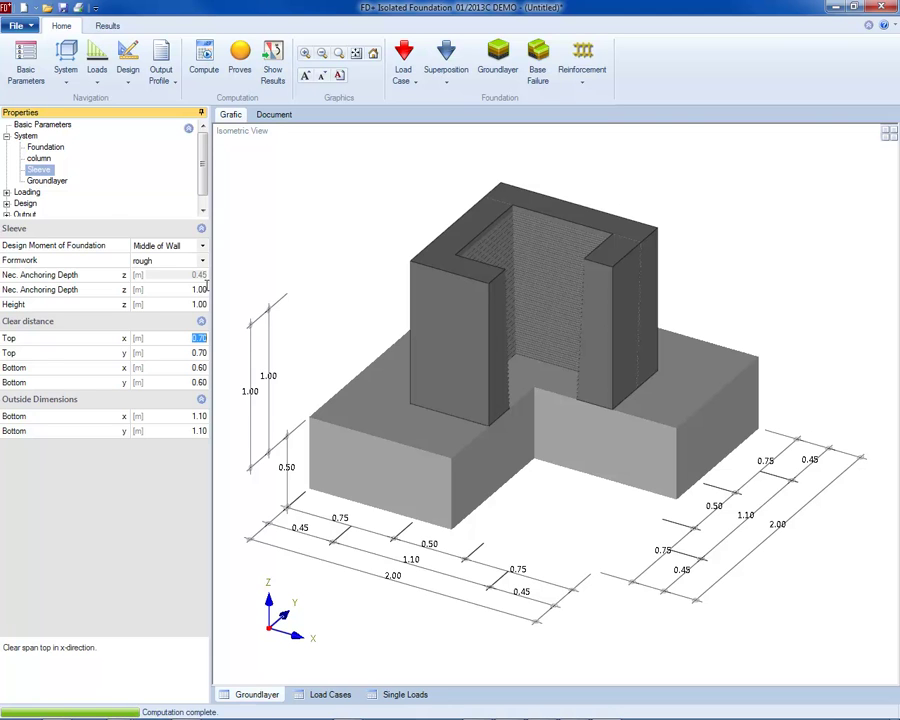
Add a second ground layer and make its soil fine gravel.
click(50, 181)
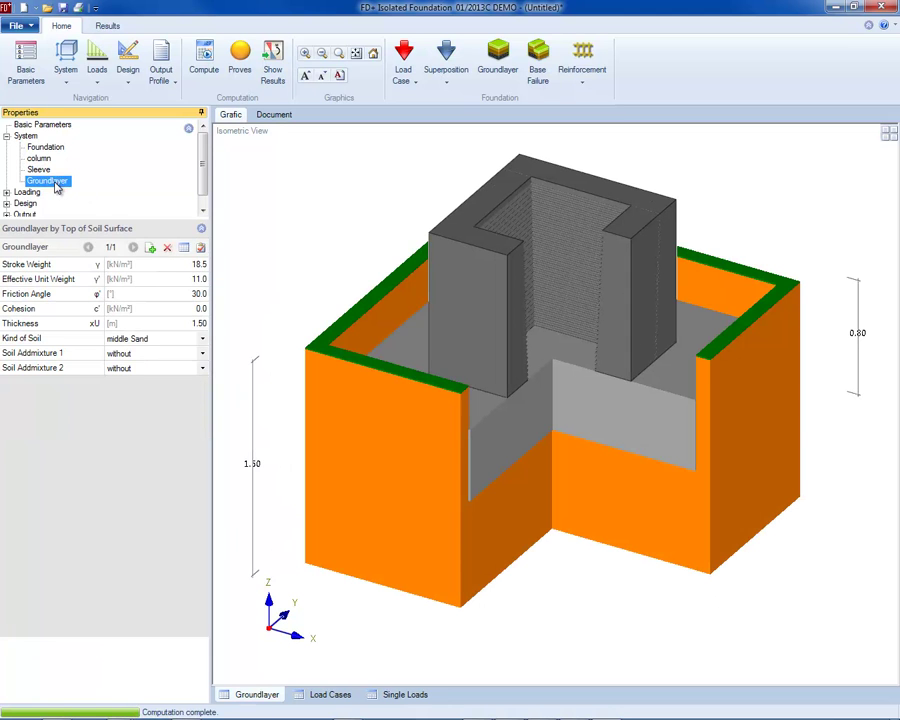
click(150, 249)
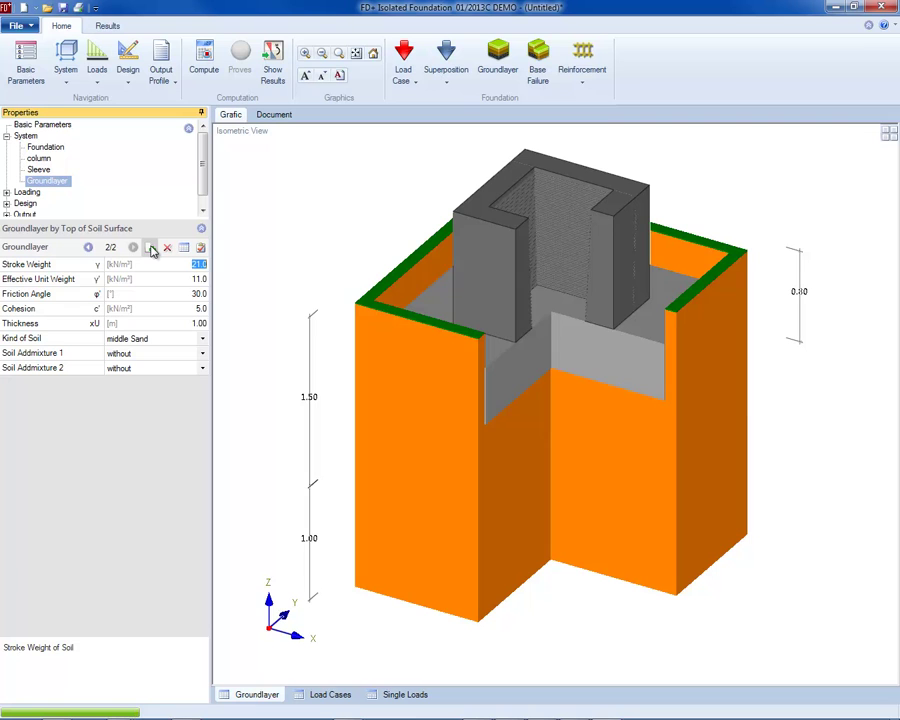
click(202, 341)
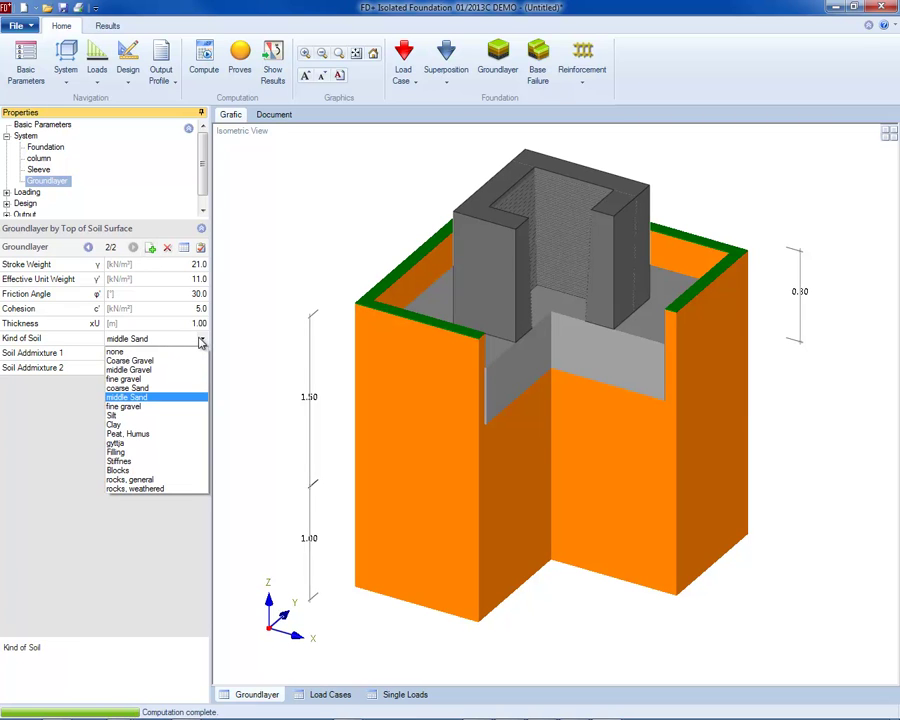
click(128, 384)
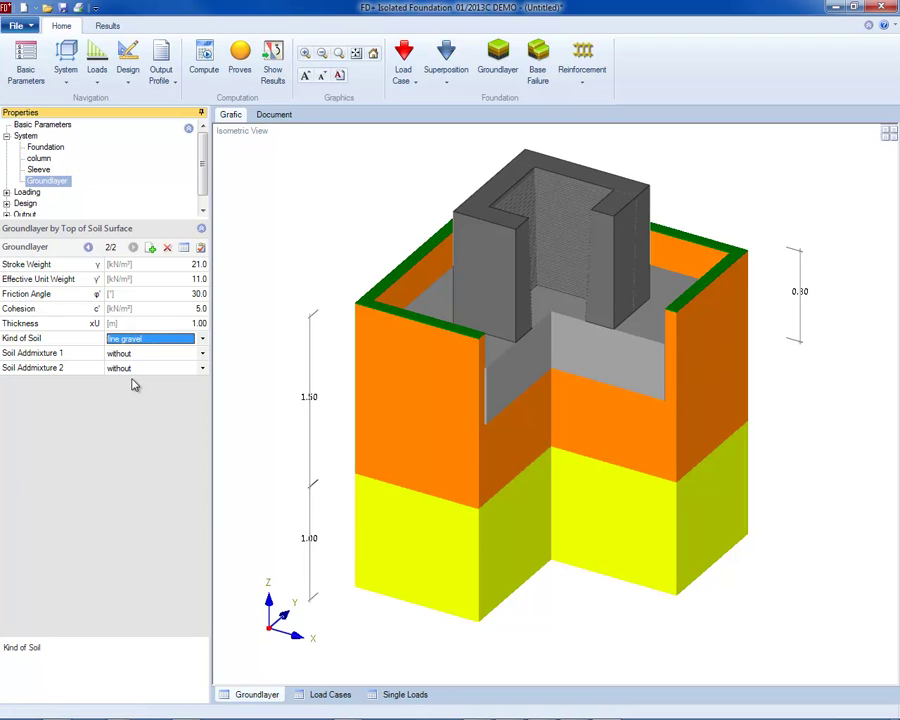
mouse_move(241, 54)
Change the foundation width and length from 2.00 to 3.00 via the 3D view dimension labels.
click(43, 149)
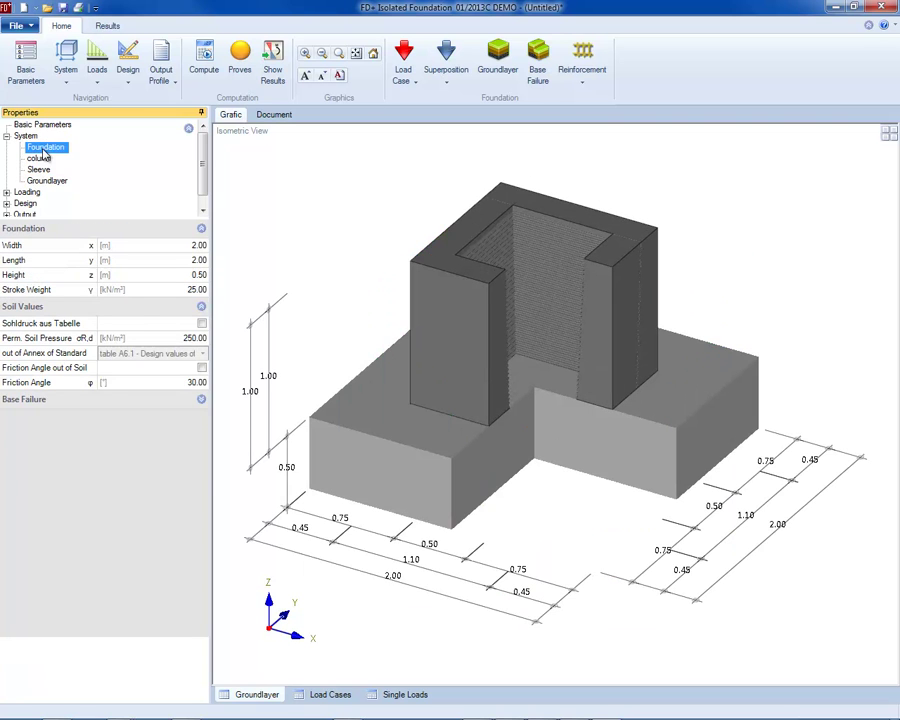
click(394, 575)
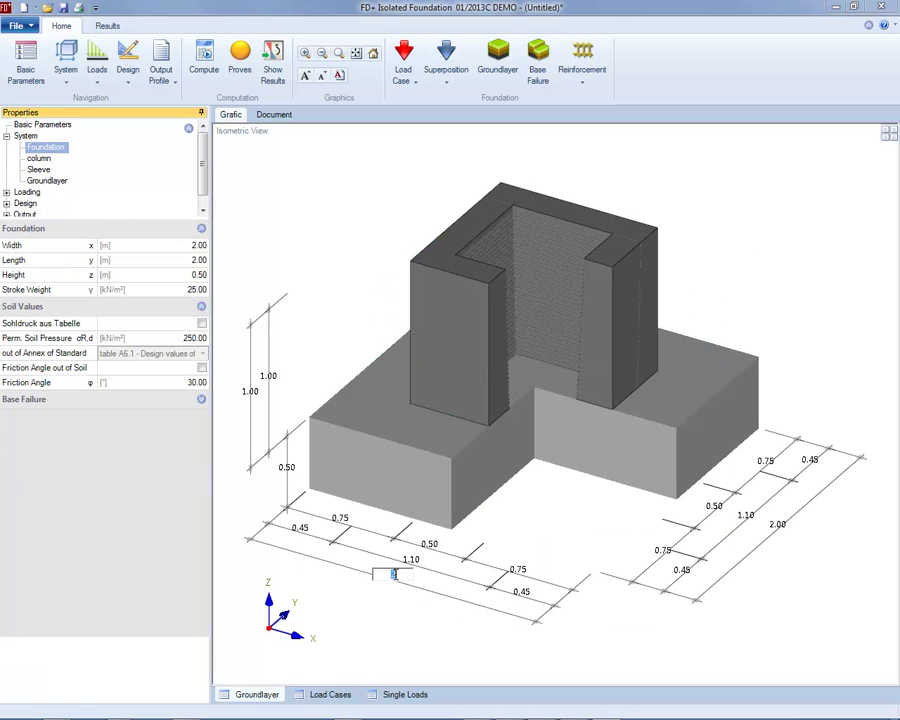
text(3)
key(Return)
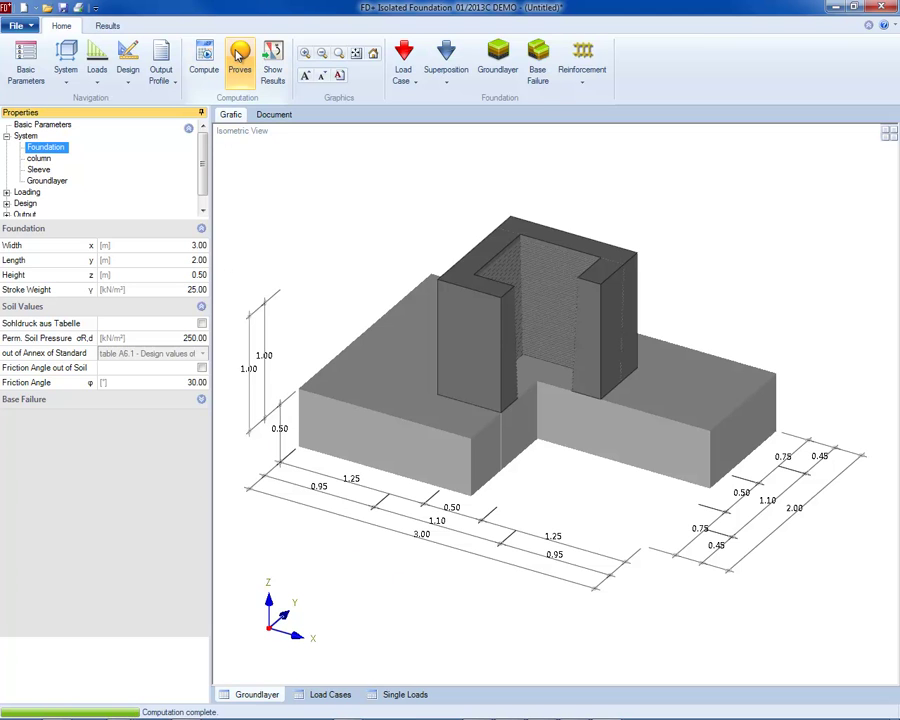
mouse_move(238, 57)
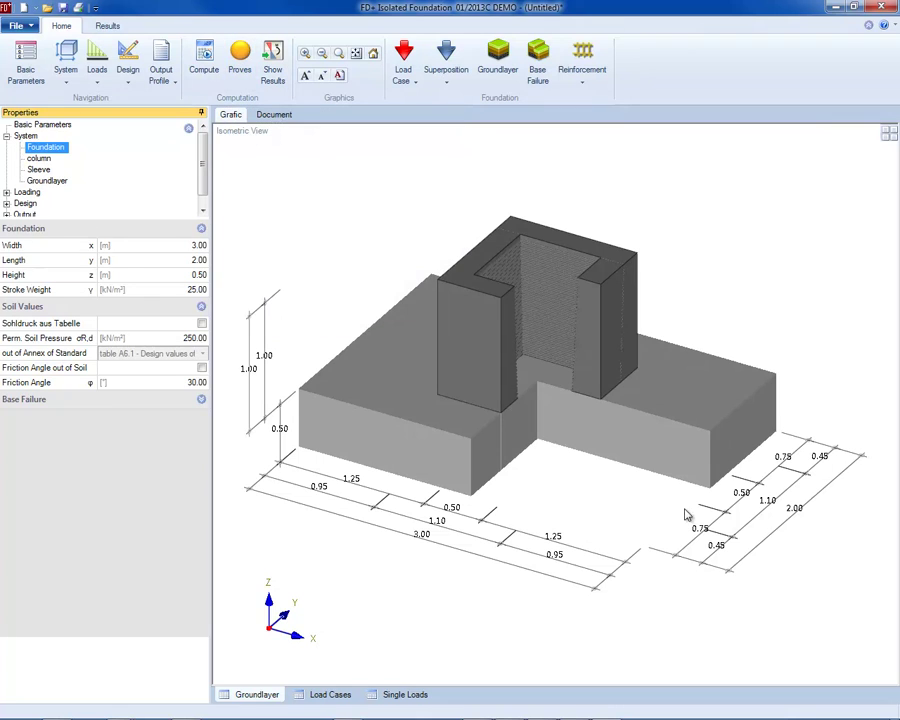
click(796, 508)
double_click(798, 508)
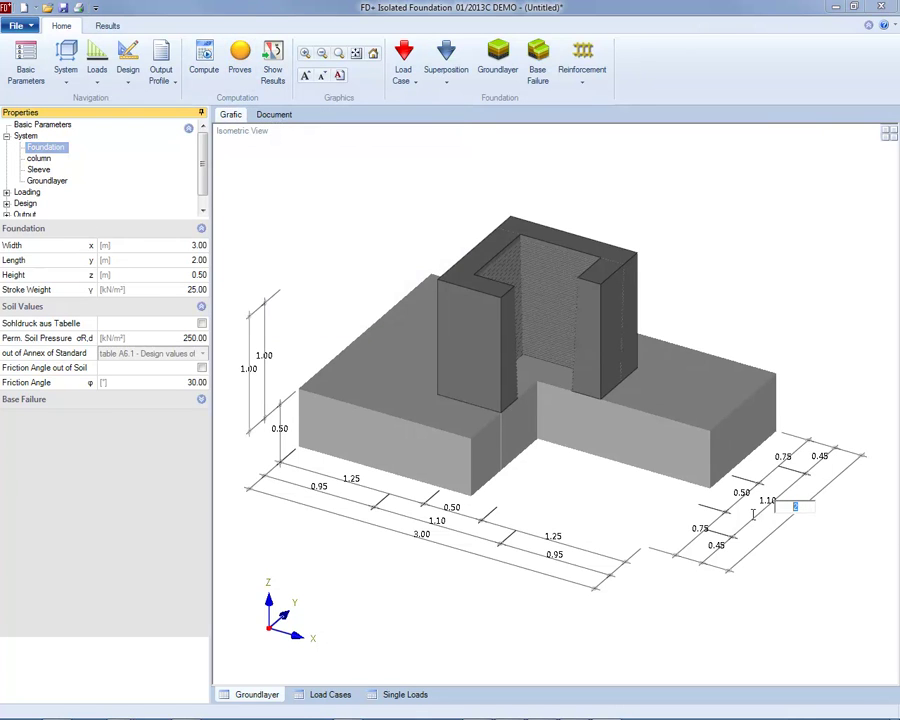
key(Return)
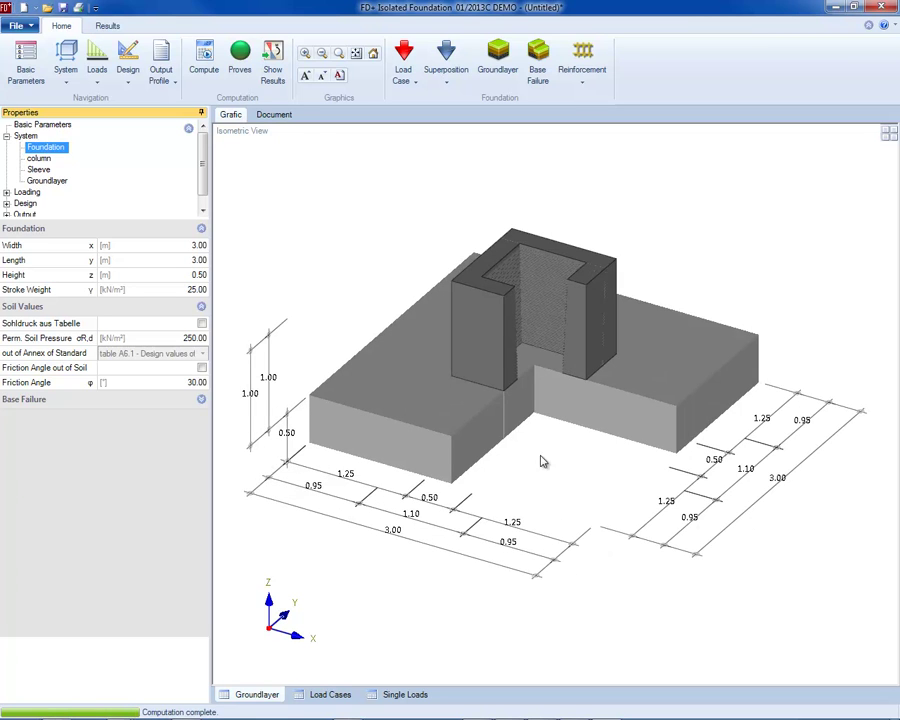
mouse_move(254, 52)
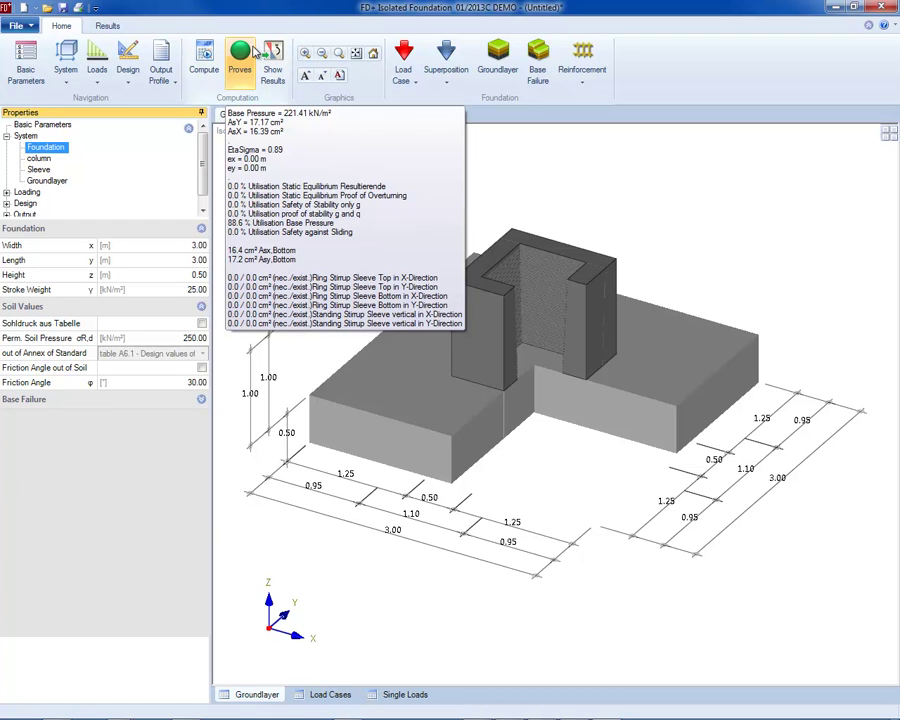
Remove the bottom mat and set 11 bars of diameter 14 in X.
click(7, 203)
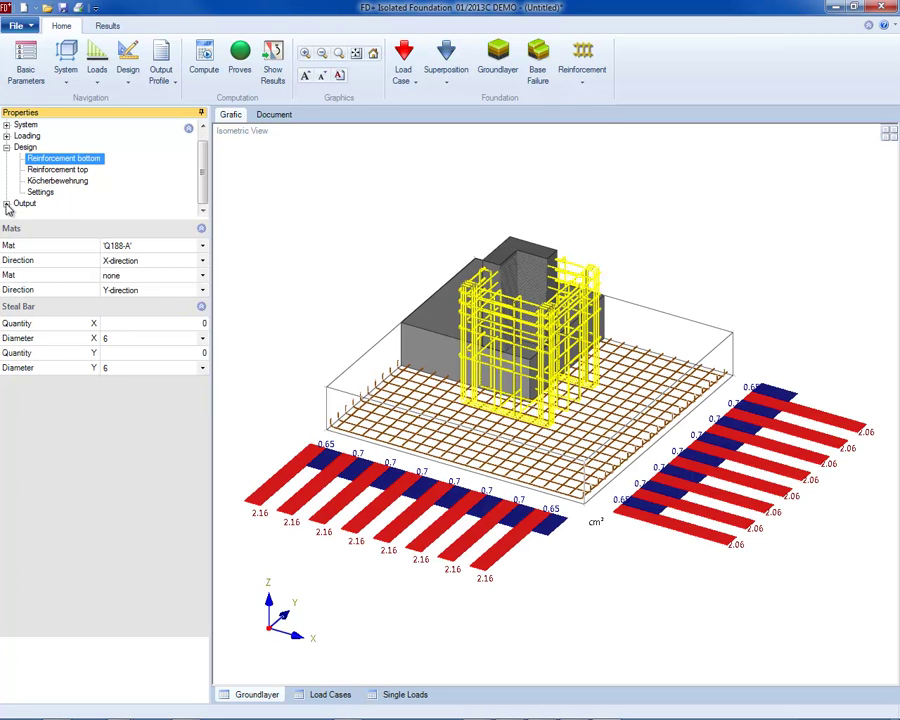
click(202, 246)
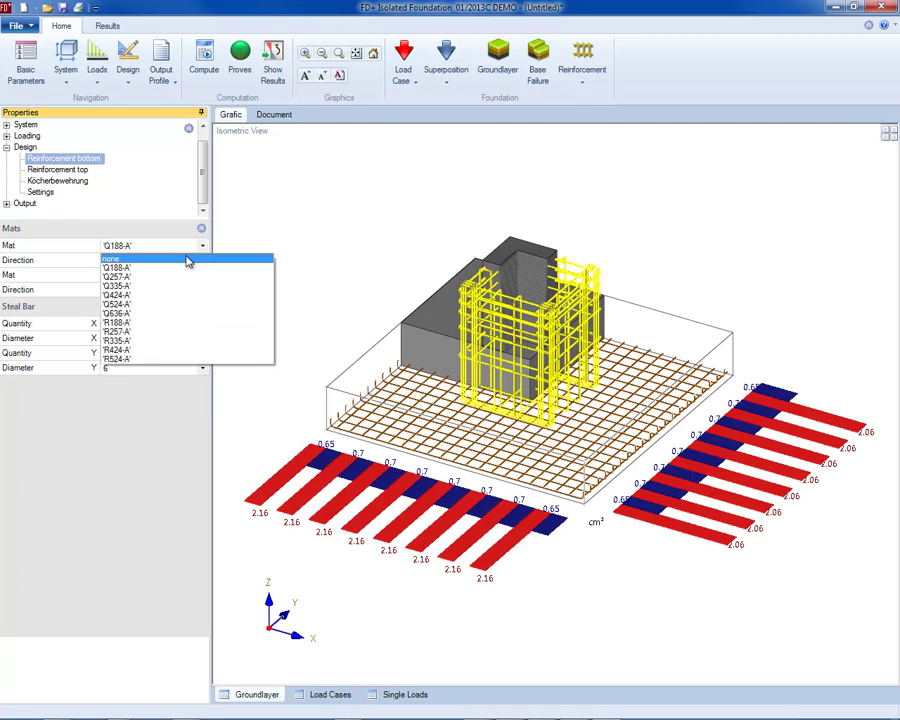
click(186, 258)
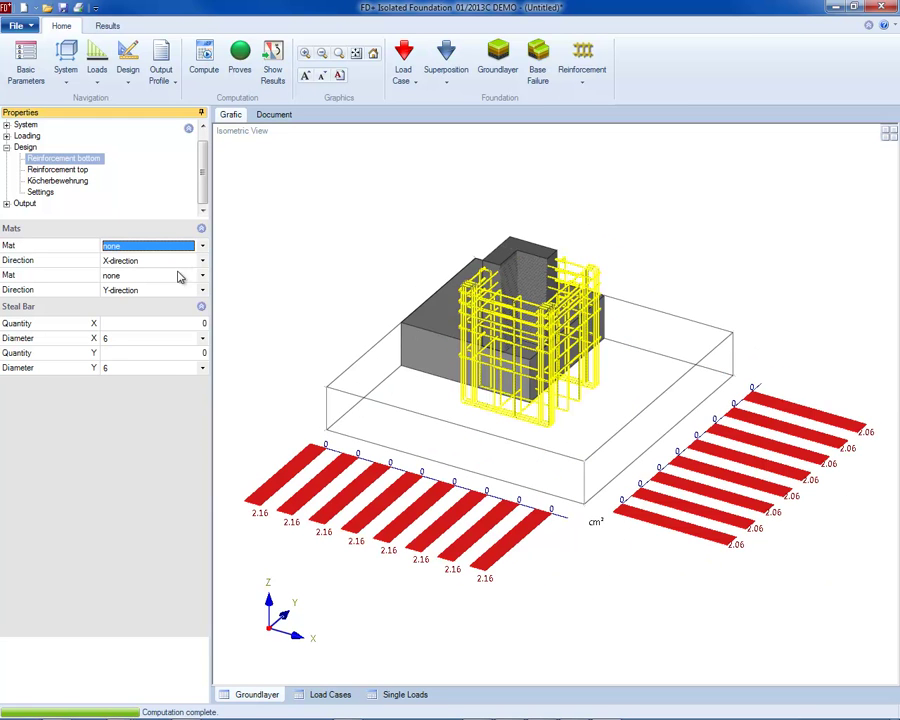
click(201, 322)
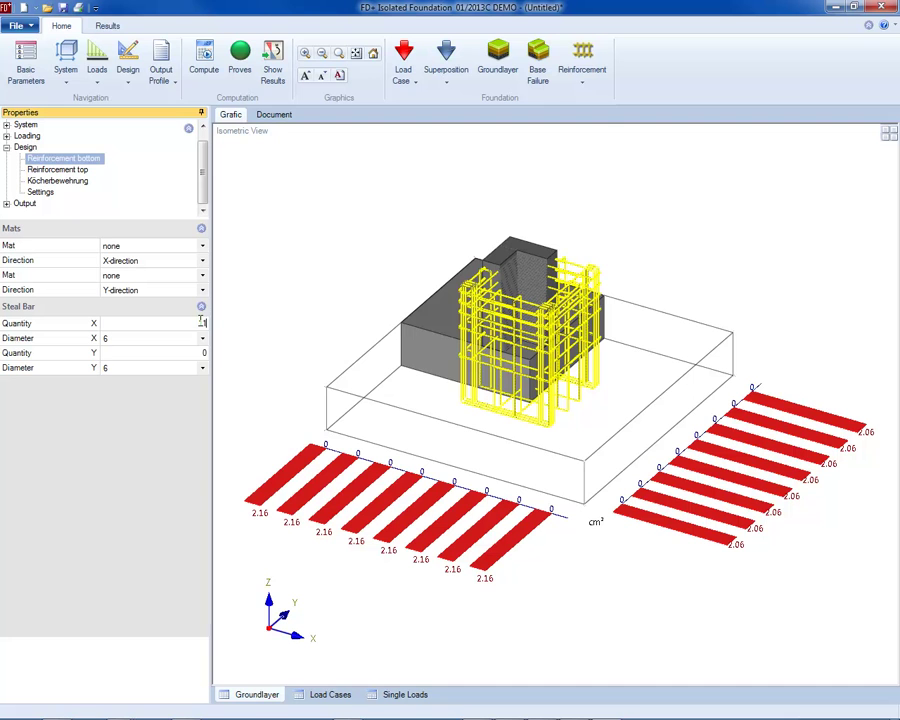
text(11)
click(203, 339)
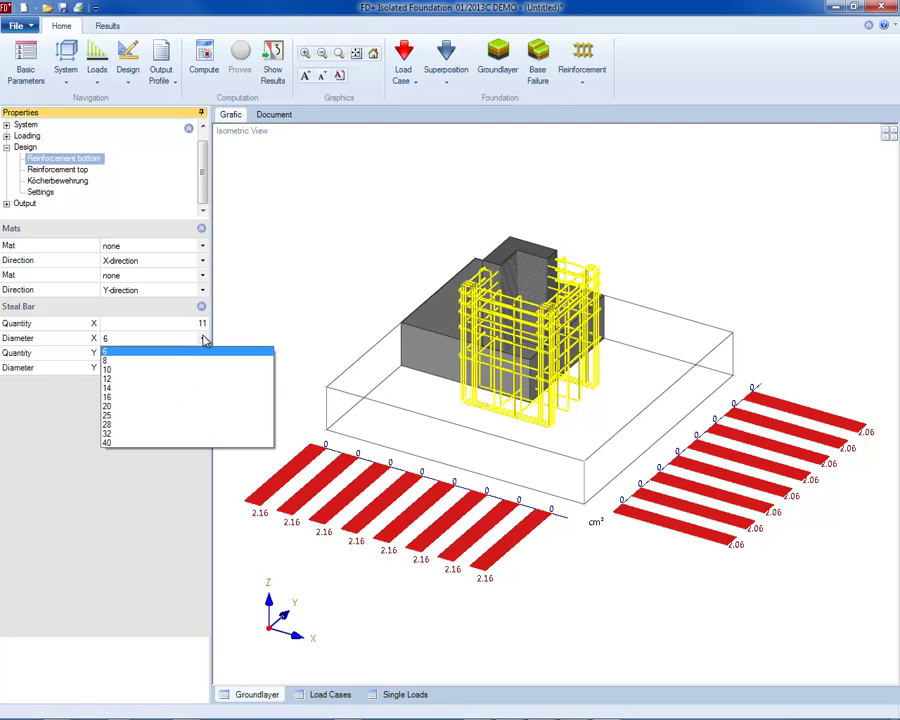
click(109, 396)
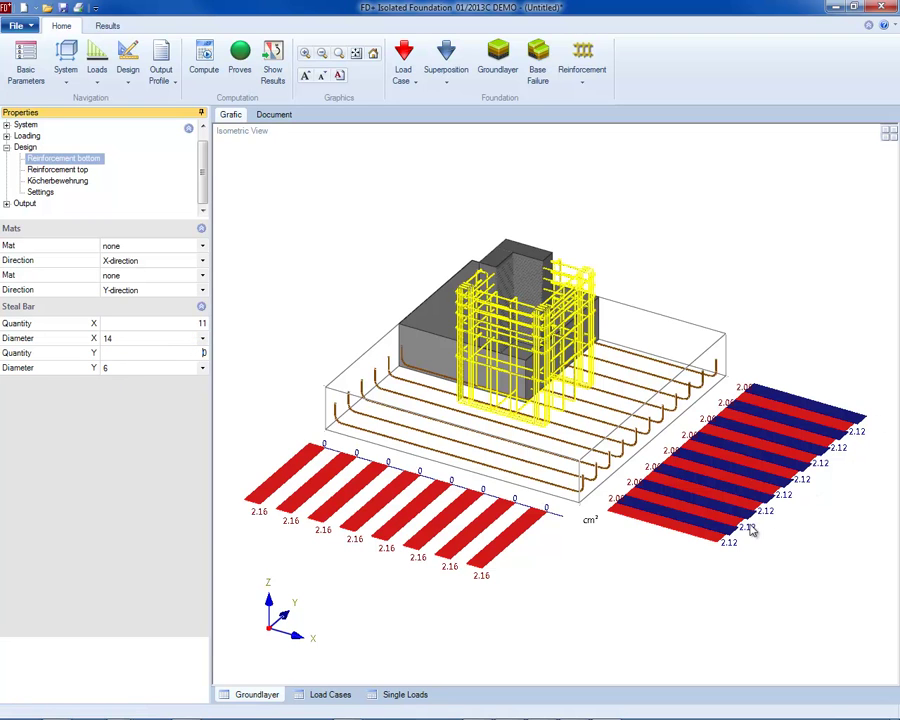
Set the bottom reinforcement in Y to 12 bars of diameter 14.
click(205, 353)
text(11)
click(203, 368)
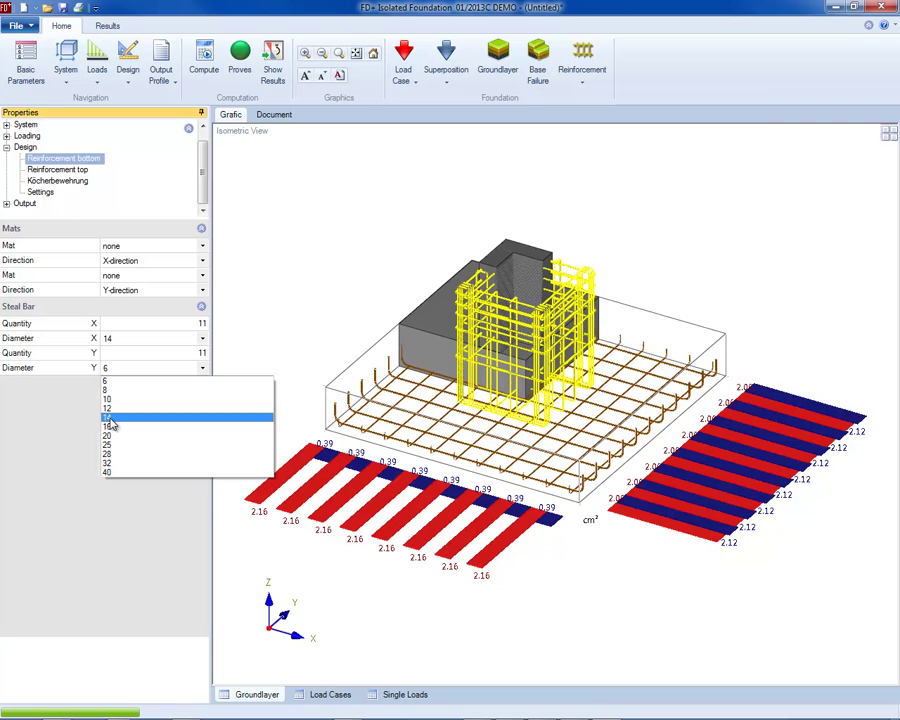
click(125, 417)
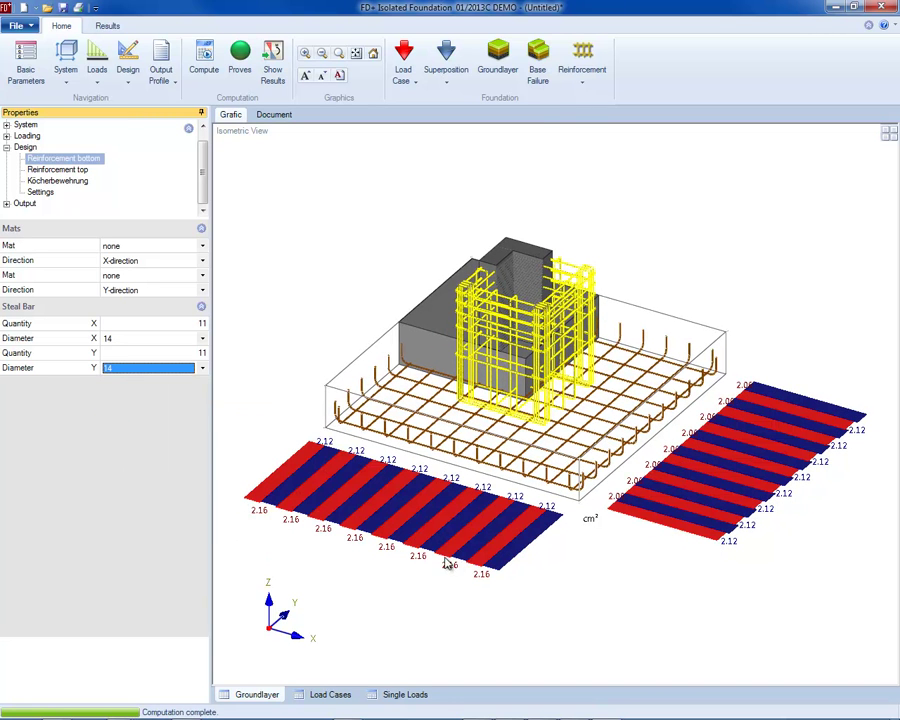
click(201, 352)
text(12)
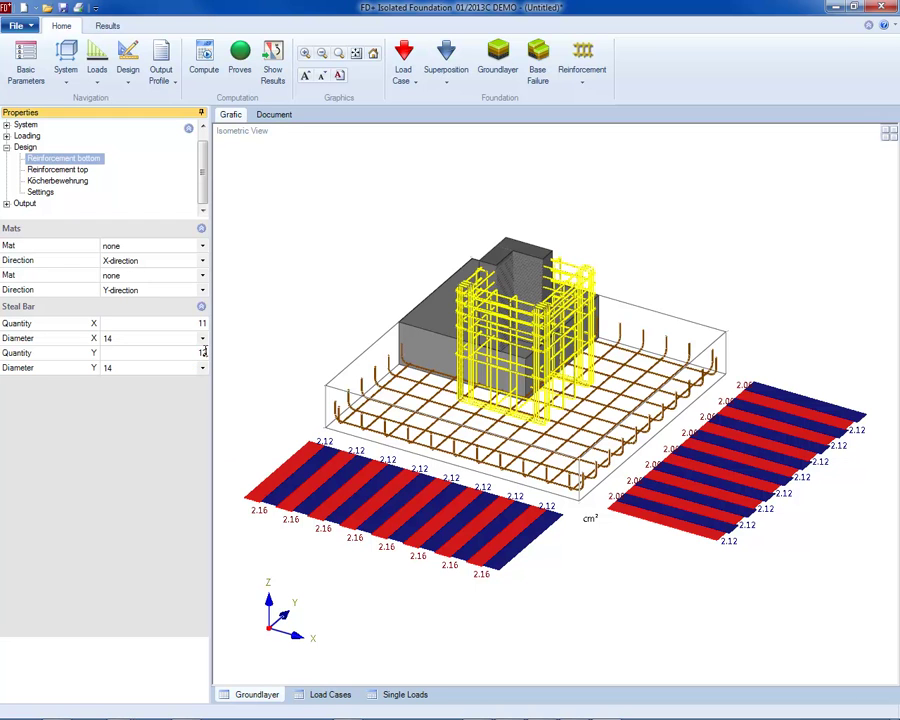
key(Tab)
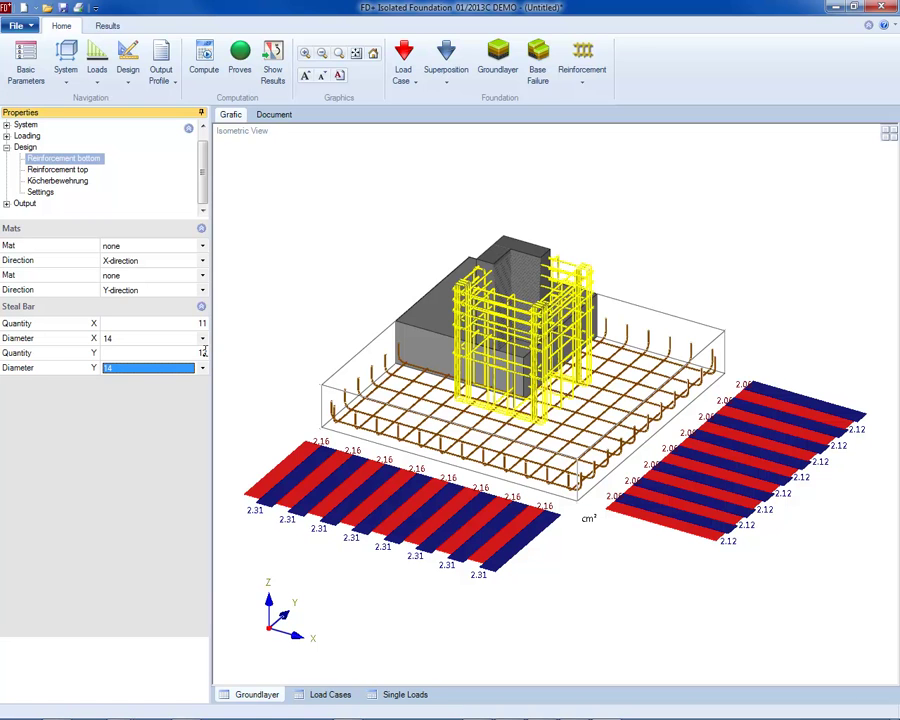
Expand Output and review the Text Concrete and Grafic report options.
click(6, 204)
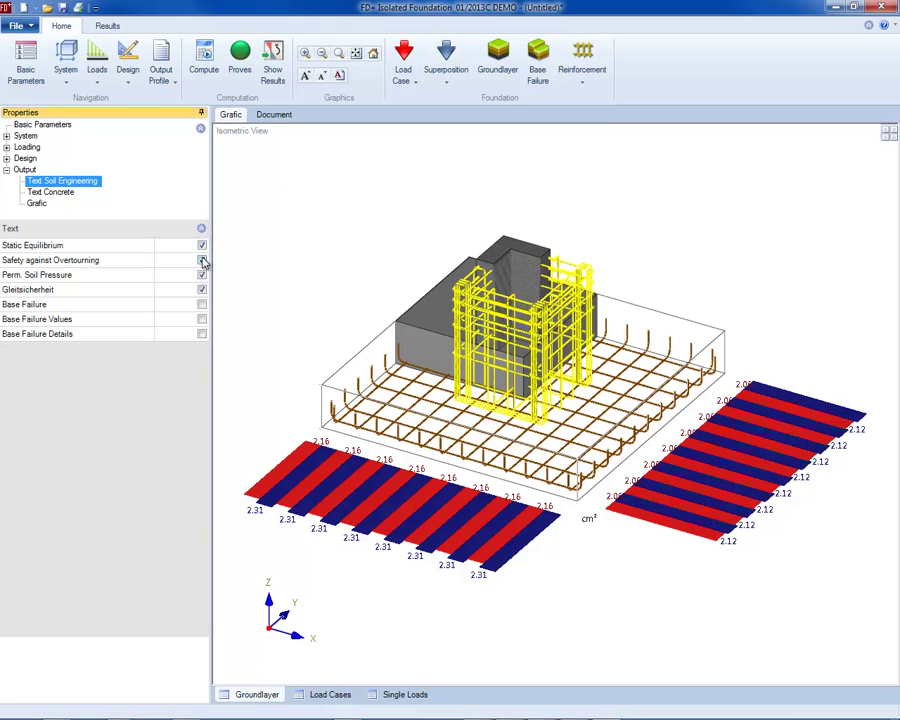
click(60, 191)
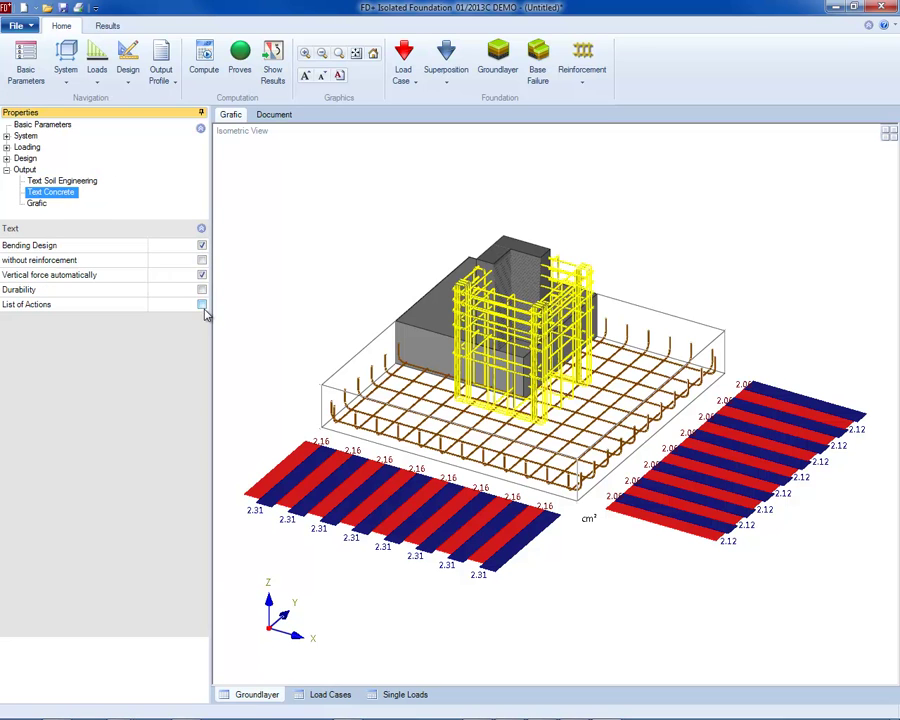
click(40, 205)
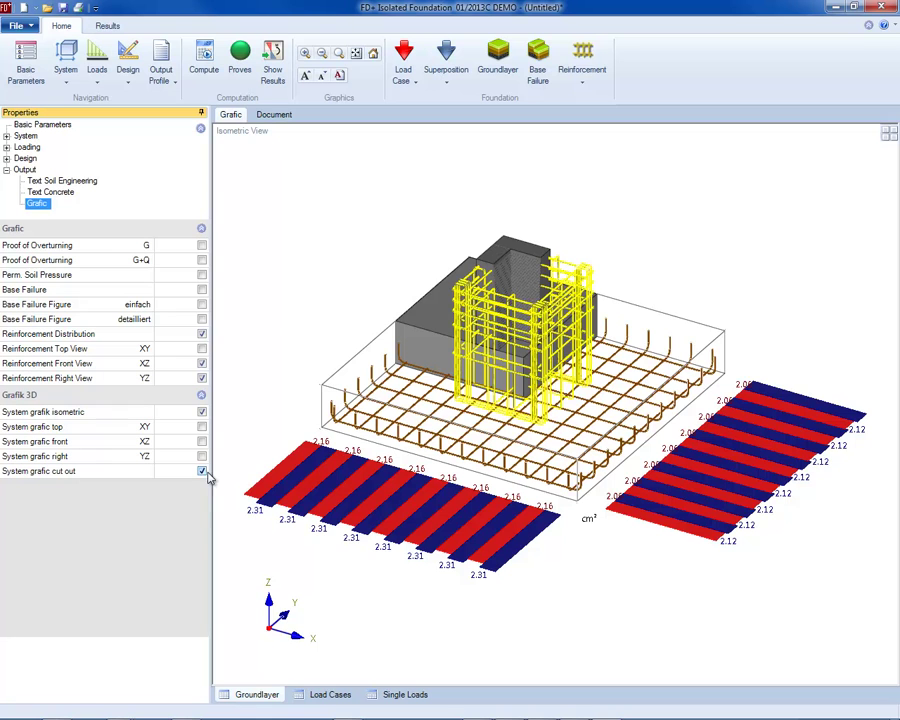
Switch to the Document view and scroll through report pages 1 to 4.
click(270, 116)
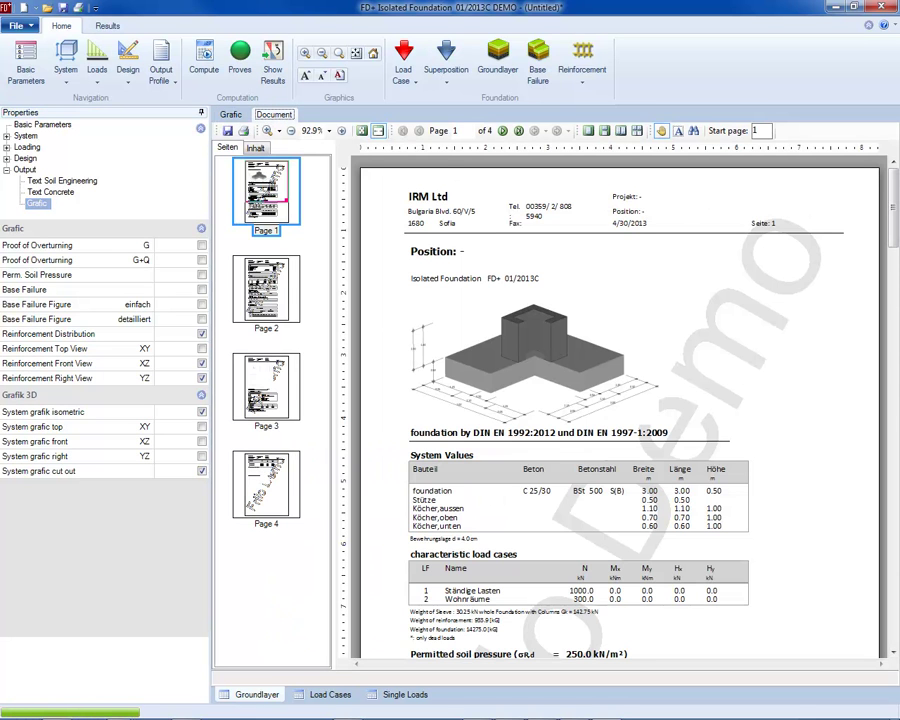
drag(897, 228, 897, 369)
scroll(620, 400, down, 5)
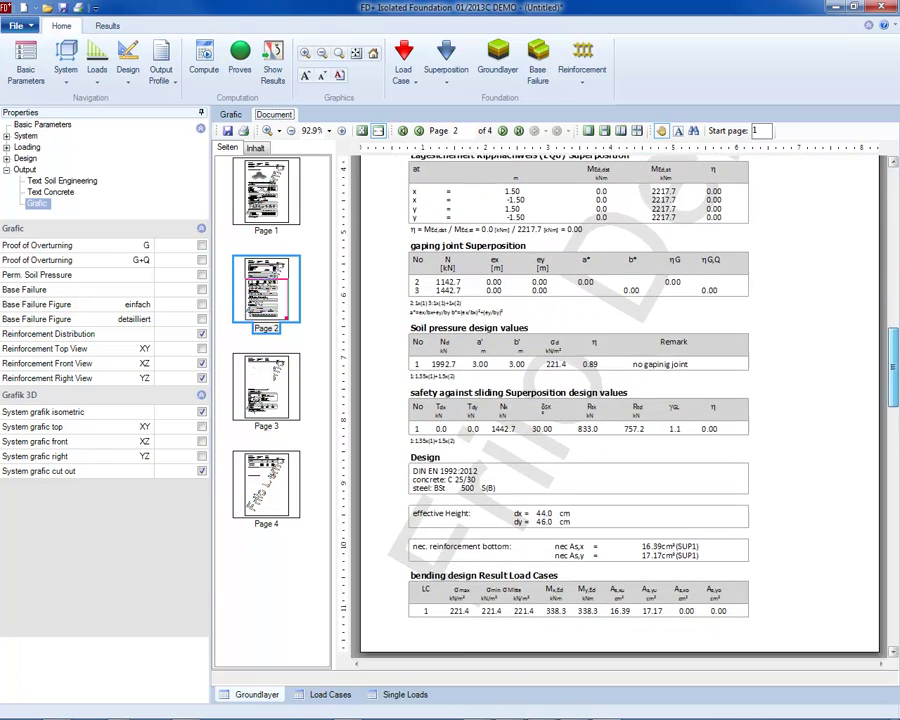
scroll(897, 432, down, 6)
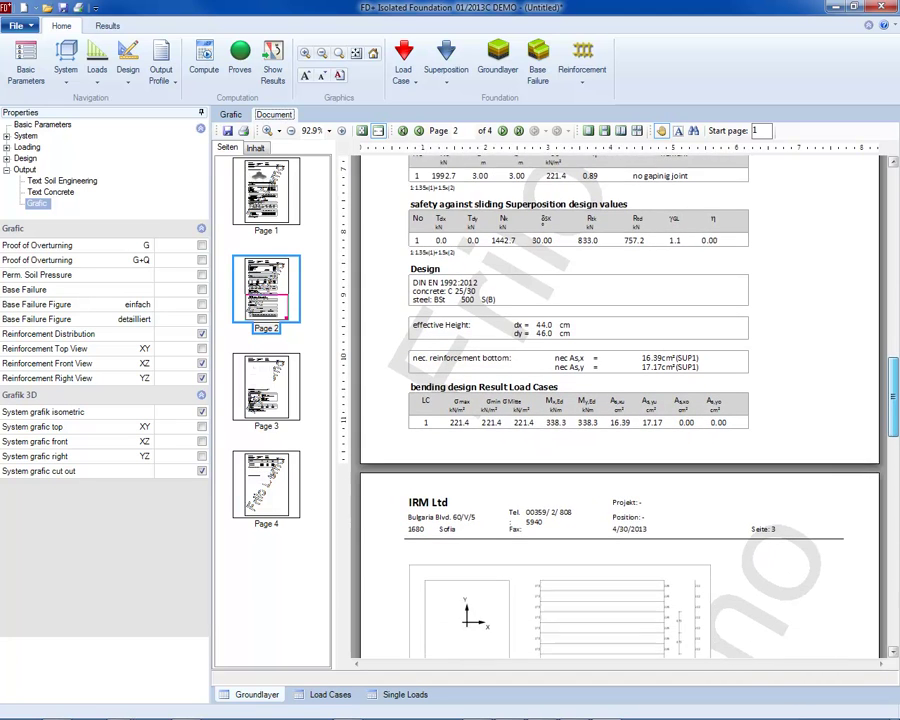
drag(897, 432, 897, 550)
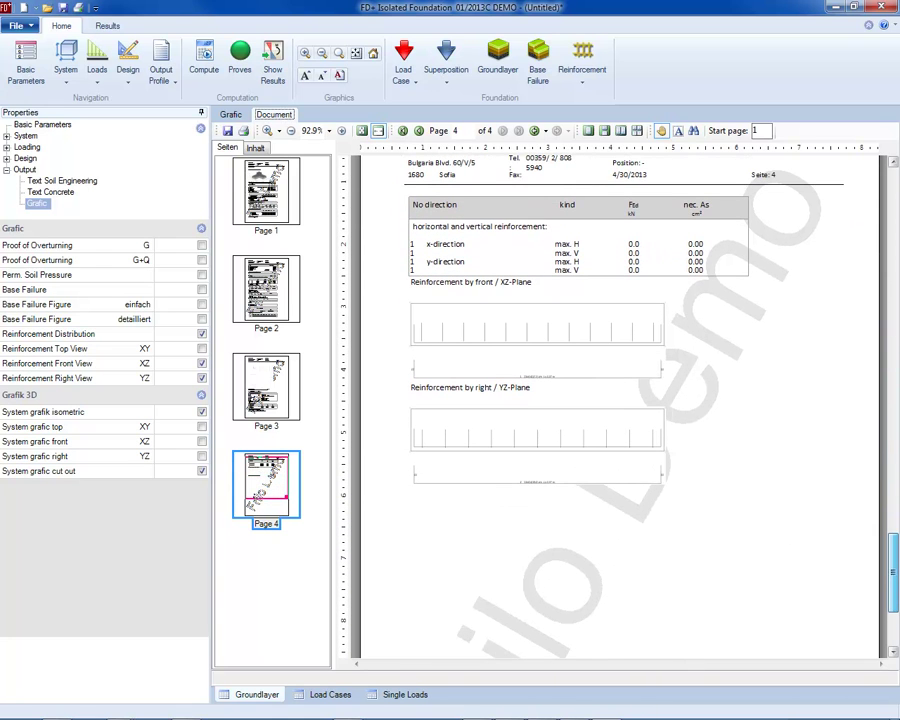
Start exporting the calculation report as an RTF (Word) file via File > Export.
click(8, 29)
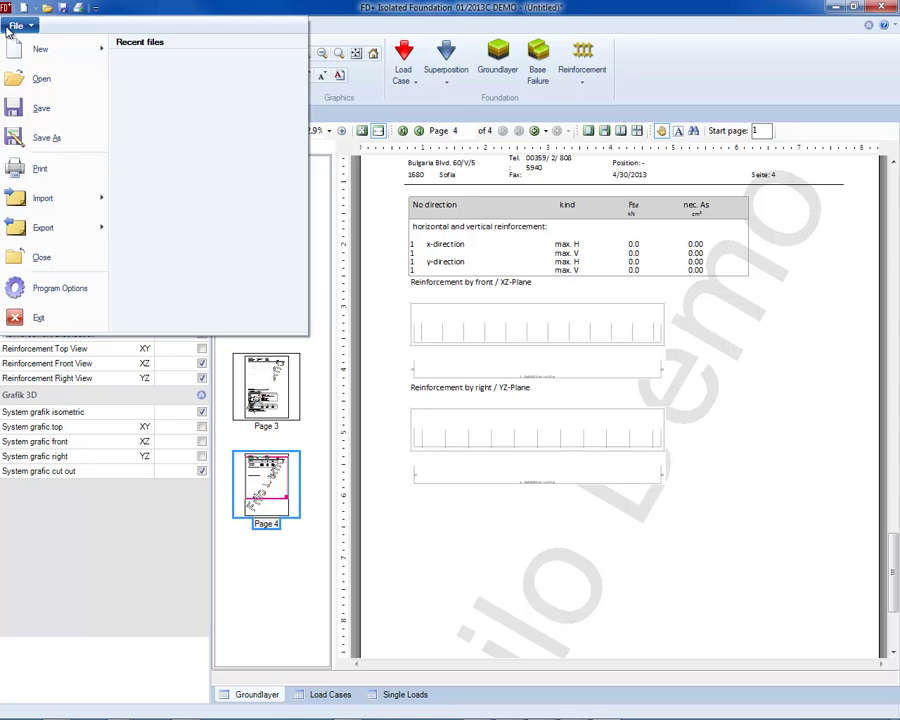
mouse_move(58, 232)
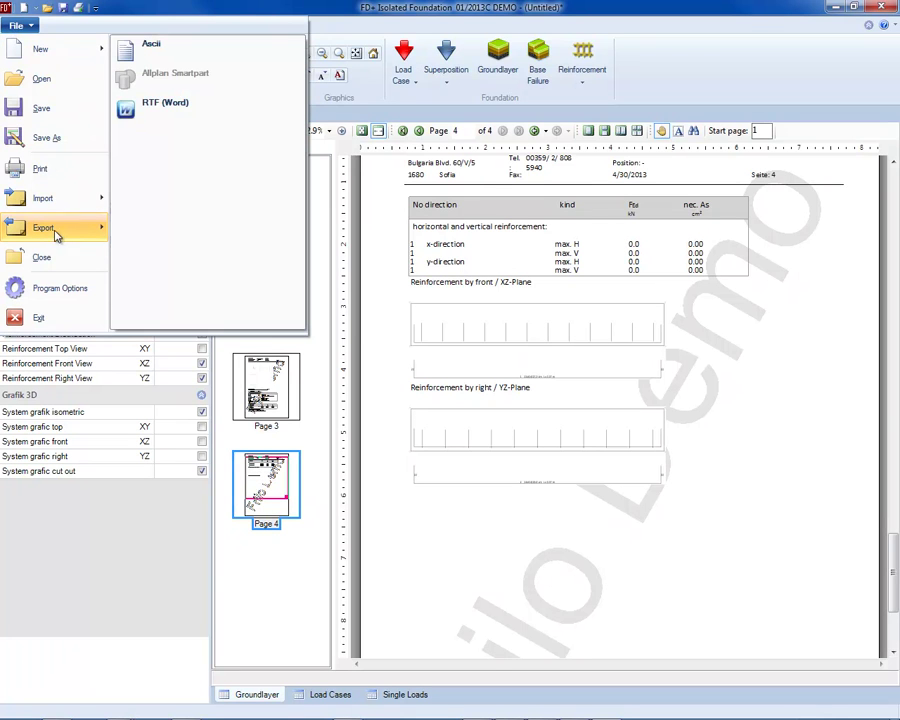
click(166, 113)
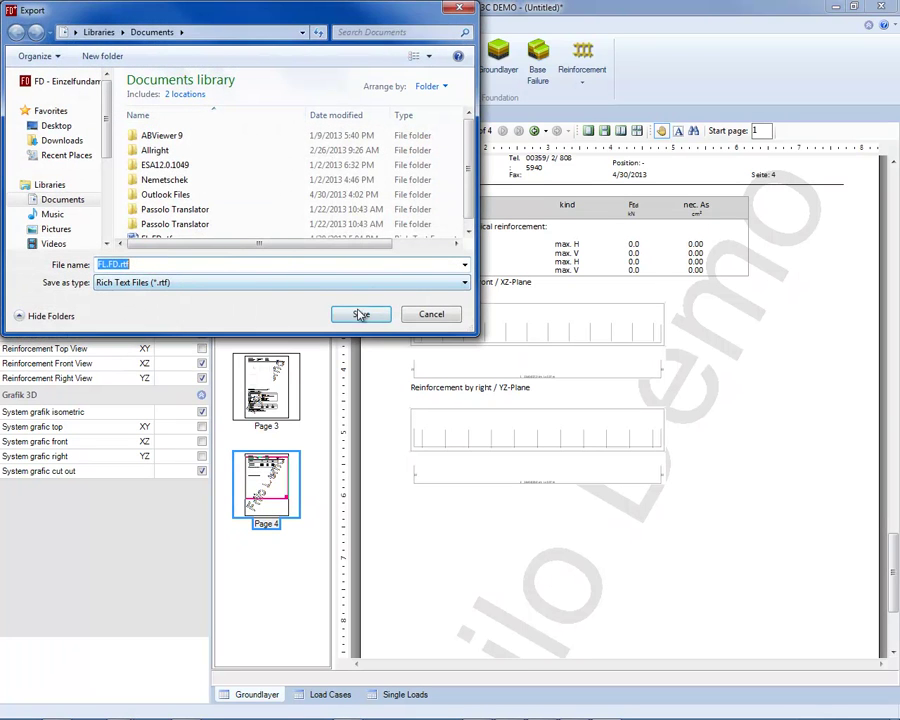